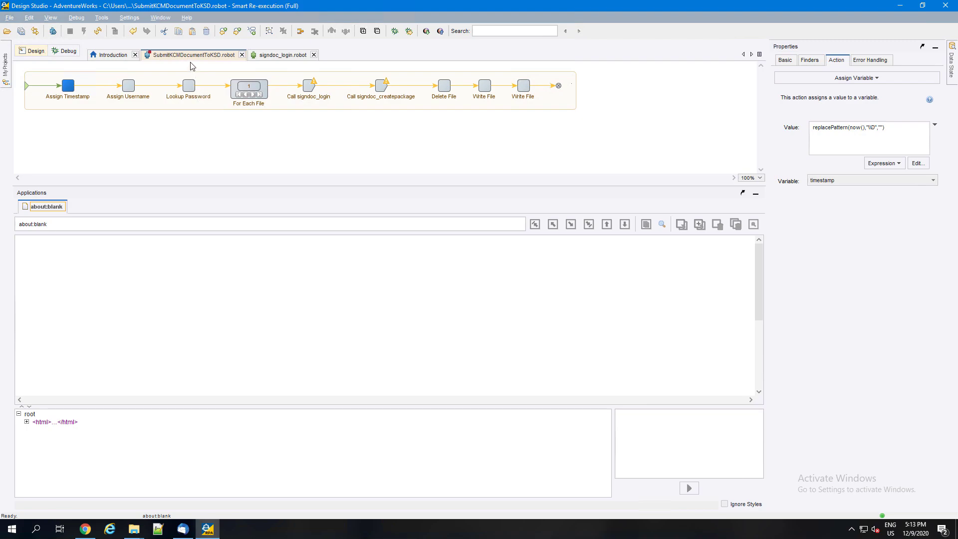
Switch to Chrome, log in to the RPA Management Console with the prefilled credentials and view the repository's password store.
click(86, 528)
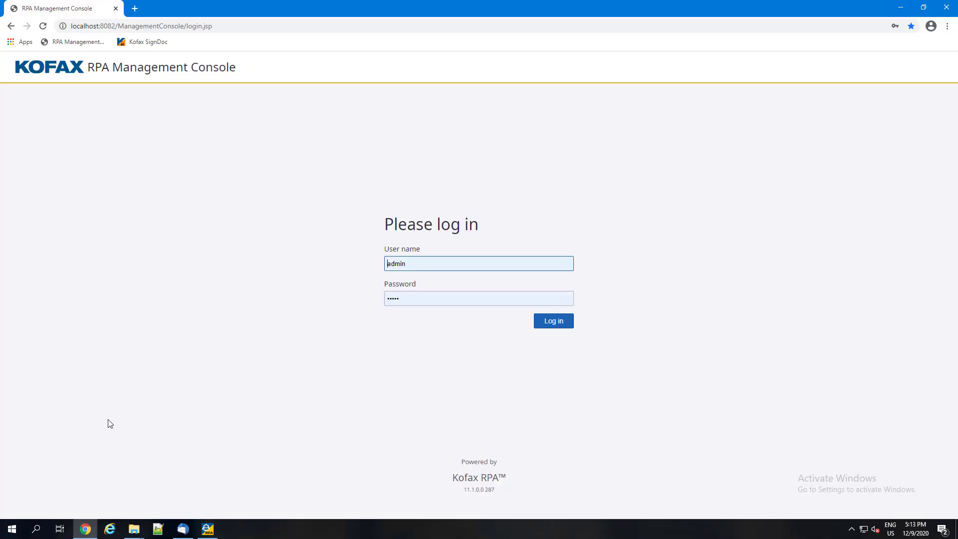
click(542, 325)
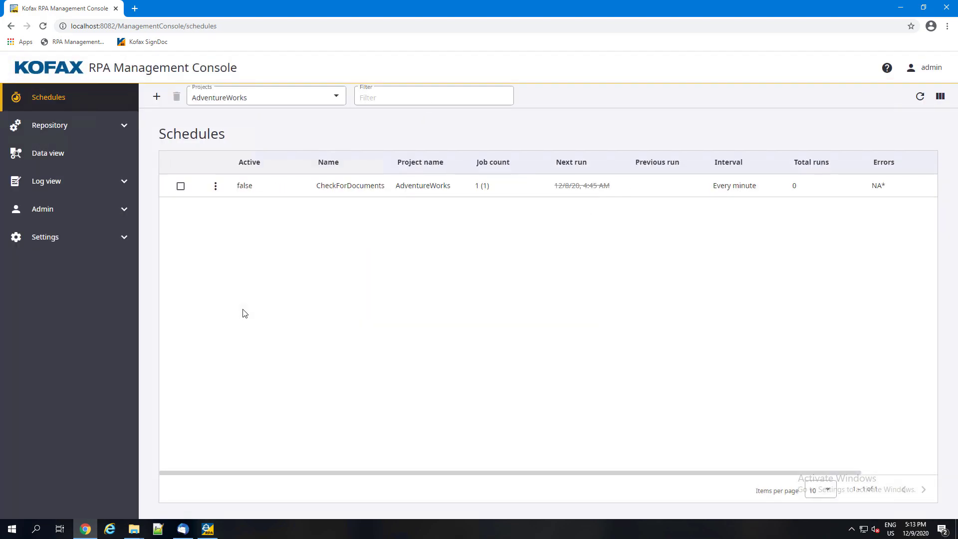
click(79, 129)
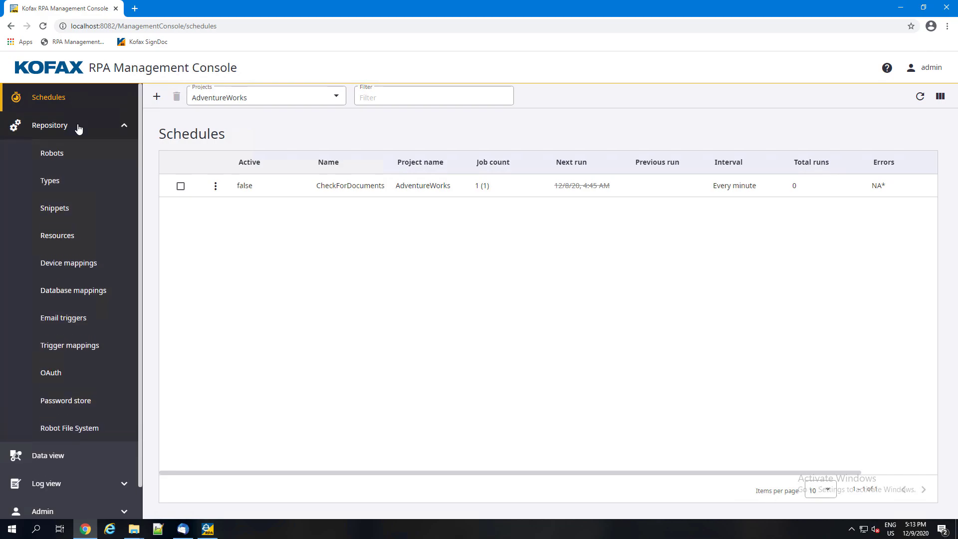
click(84, 406)
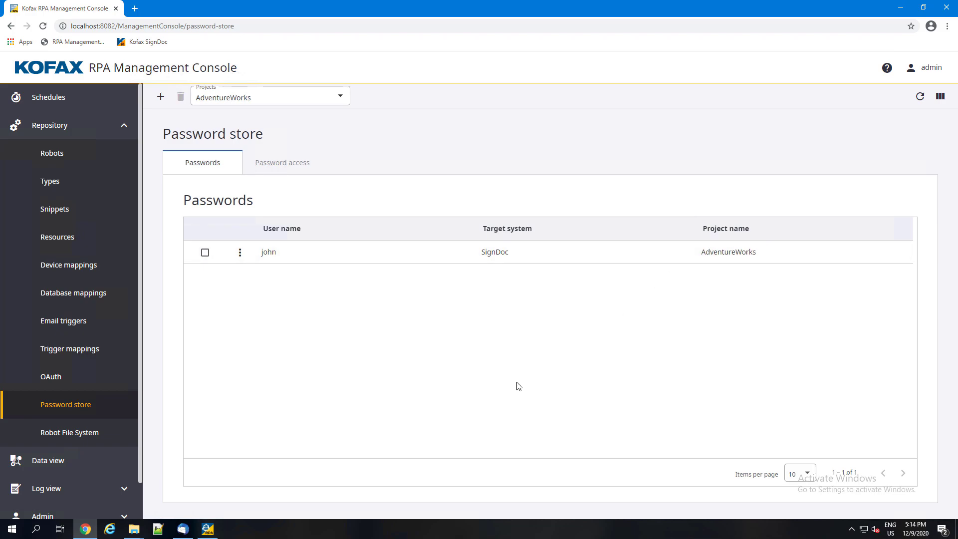
Switch back to Design Studio and execute the SubmitKCMDocumentToKSD robot up to the For Each File step.
click(207, 529)
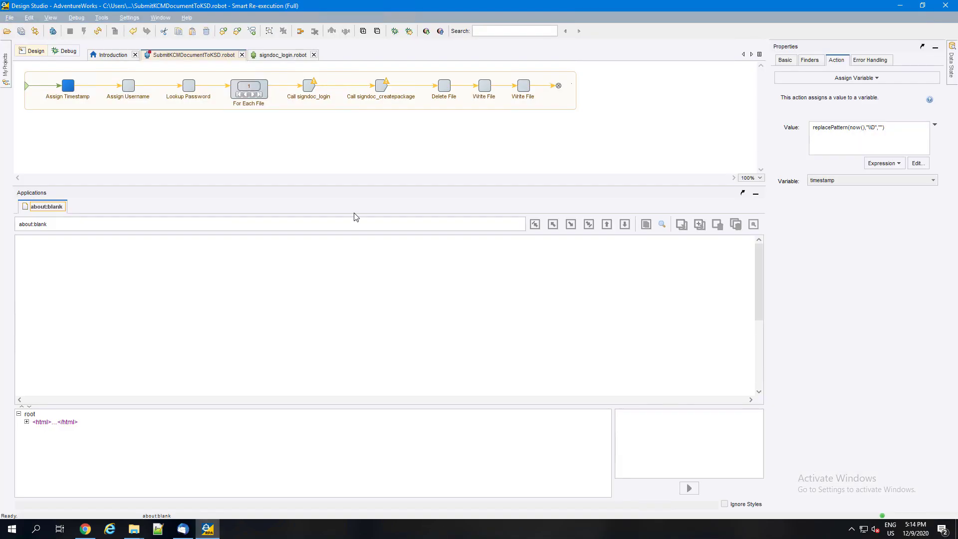
click(235, 92)
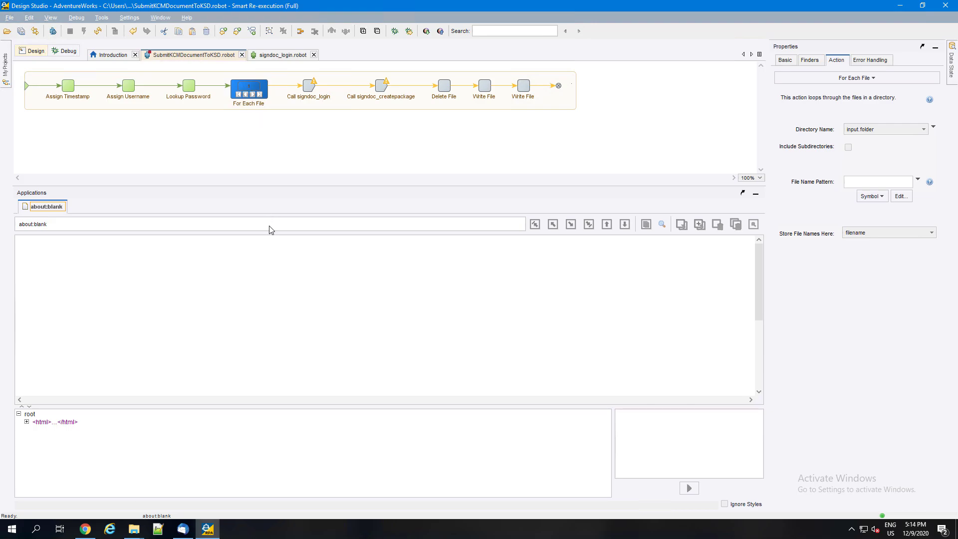
Copy "Certificate of Compliance - Copy (8).docx" from the DemoDocs folder into the 2KSD folder in File Explorer.
click(128, 532)
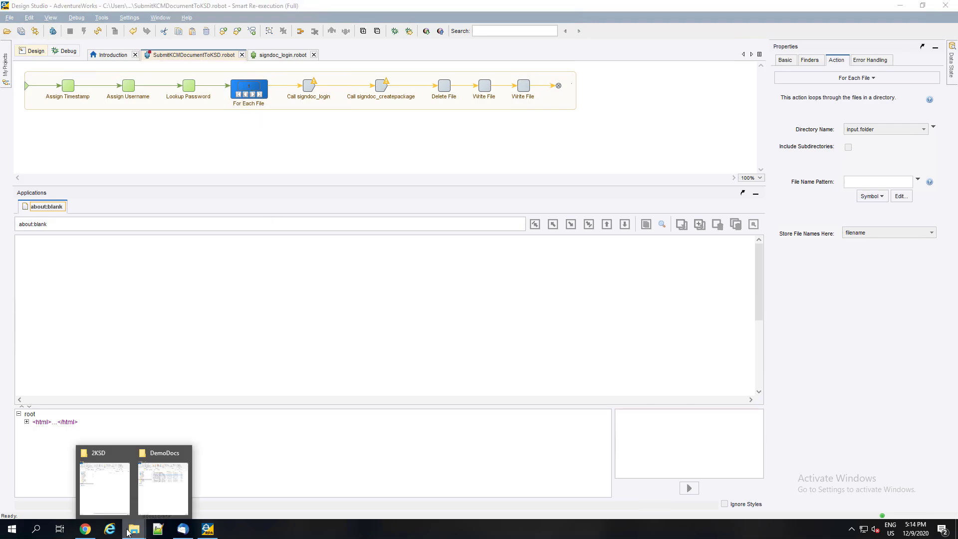
click(110, 489)
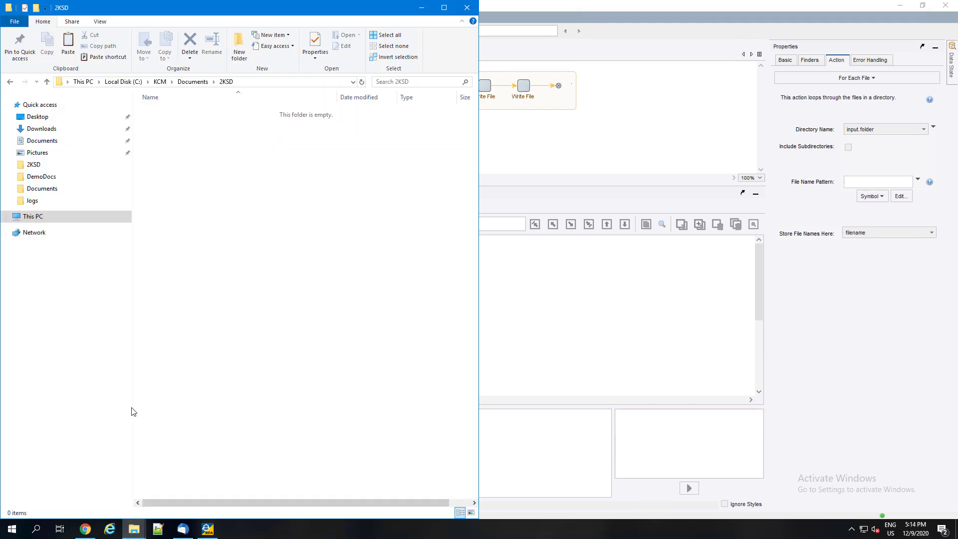
click(133, 535)
click(180, 471)
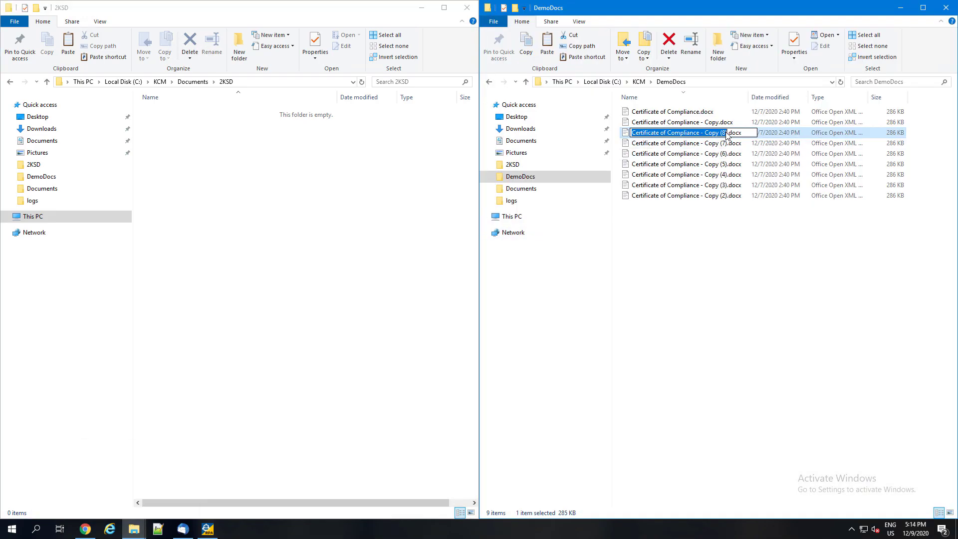
click(330, 178)
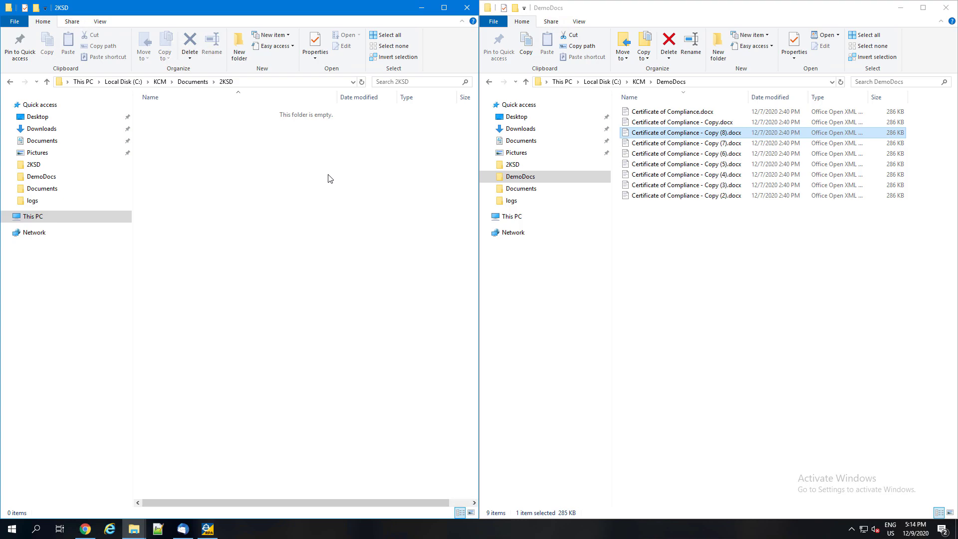
click(663, 134)
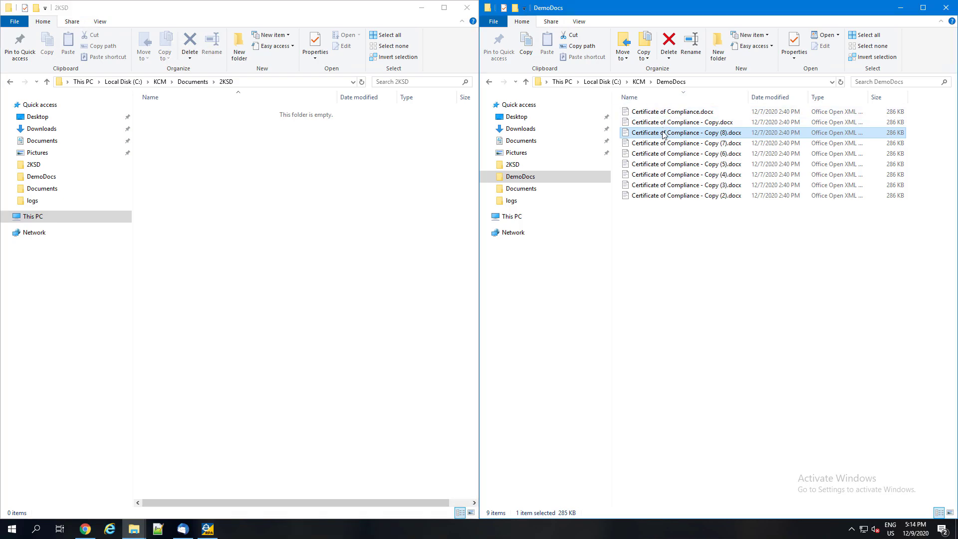
key(ctrl+c)
click(289, 158)
key(ctrl+v)
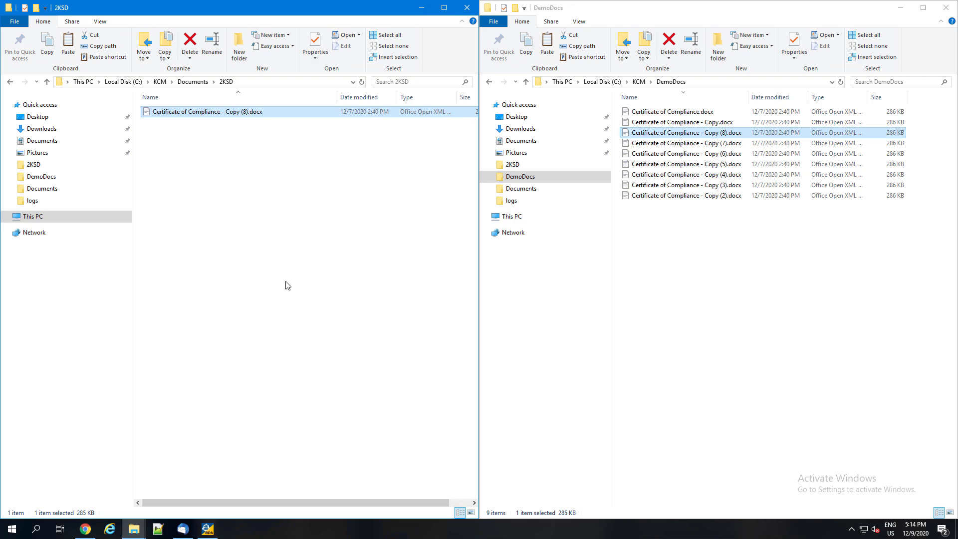
Return to Design Studio, execute the robot up to the Call signdoc_login step and step into that robot.
click(208, 527)
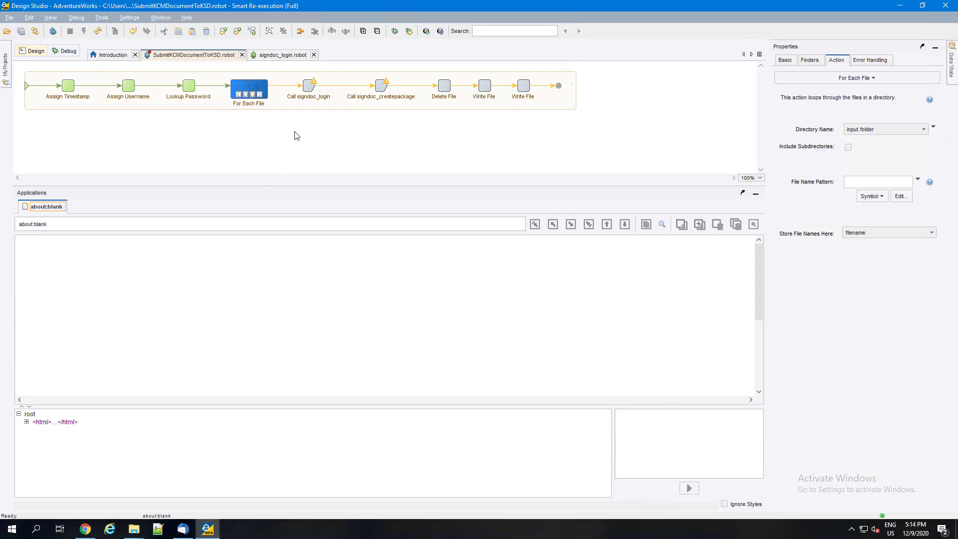
click(307, 89)
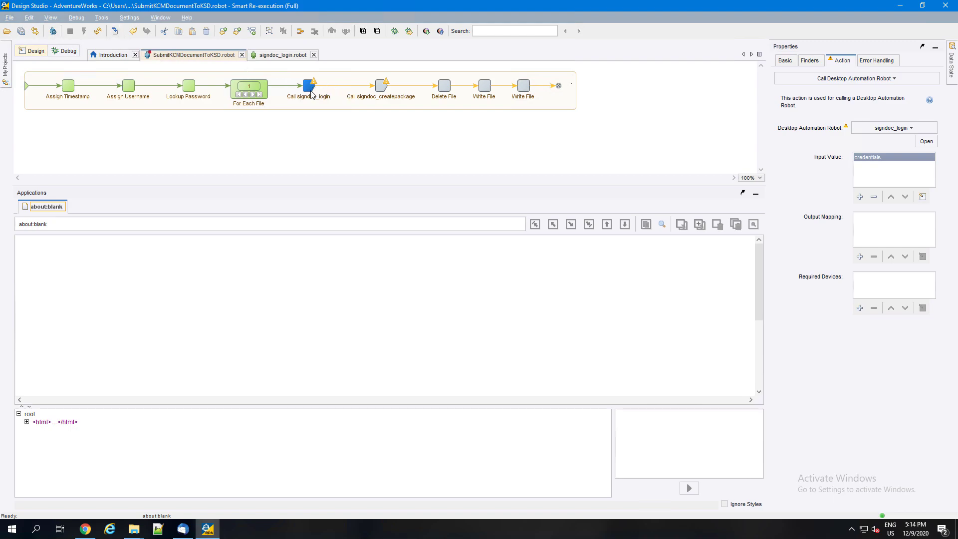
mouse_move(311, 94)
click(114, 33)
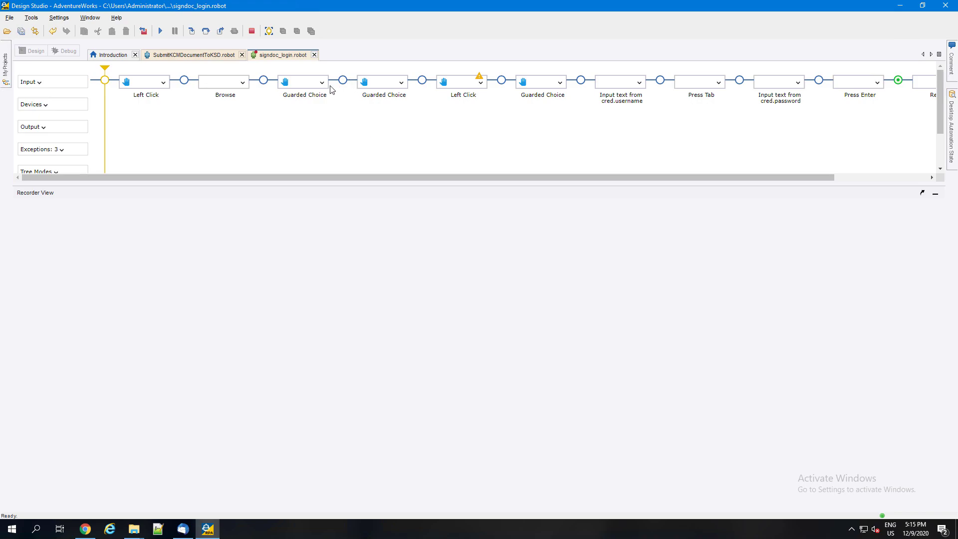
Execute the signdoc_login robot in stages through the steps that input the username and password from cred.
click(422, 80)
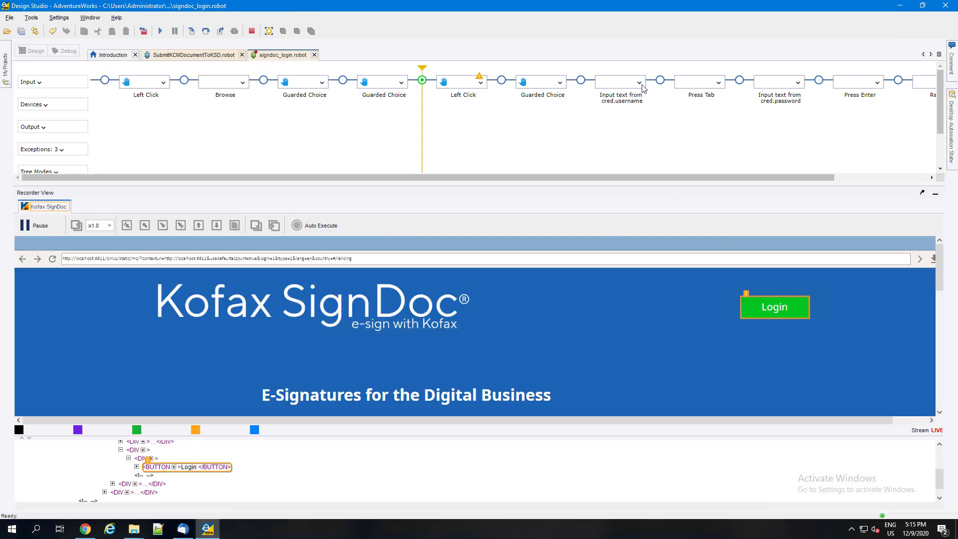
click(660, 79)
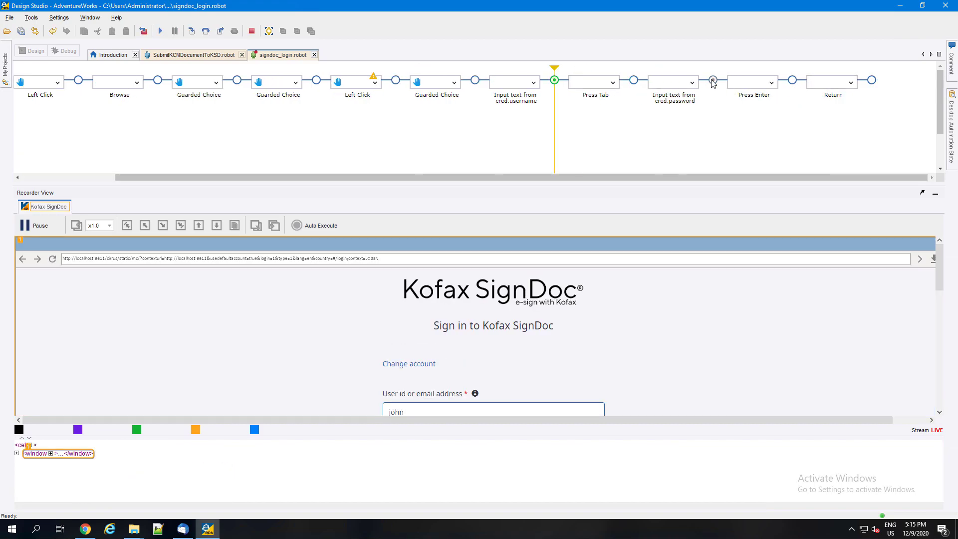
click(713, 80)
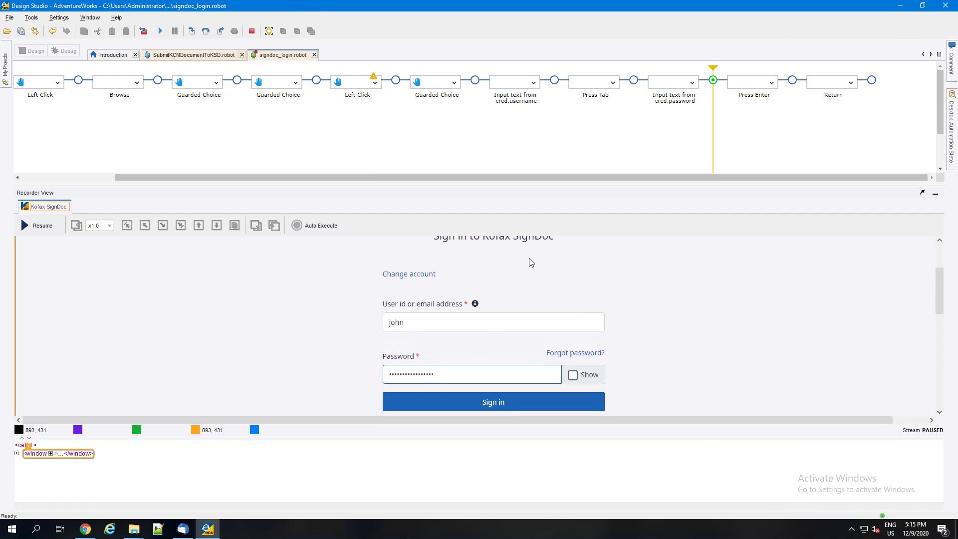
Execute the remaining signdoc_login steps back to the calling robot and step into the signdoc_createpackage call.
click(204, 31)
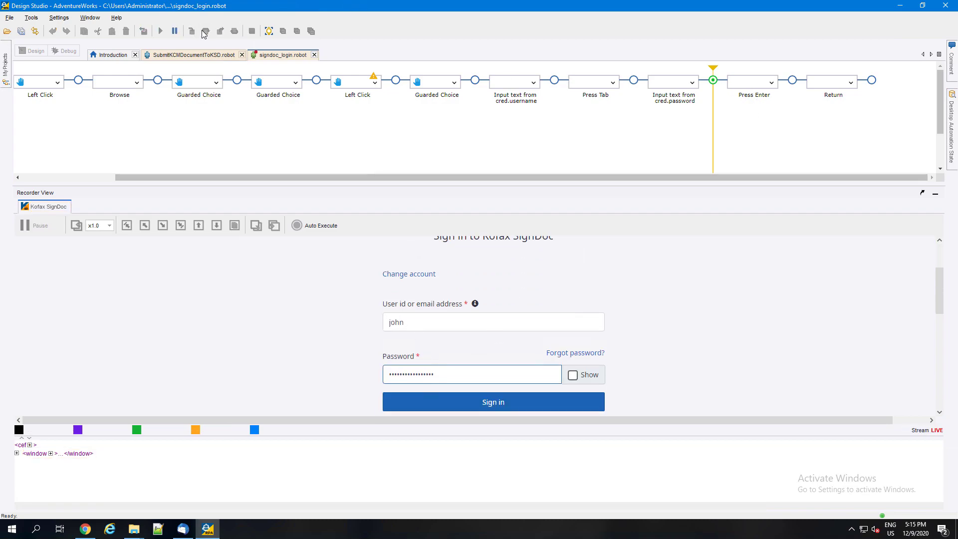
click(220, 31)
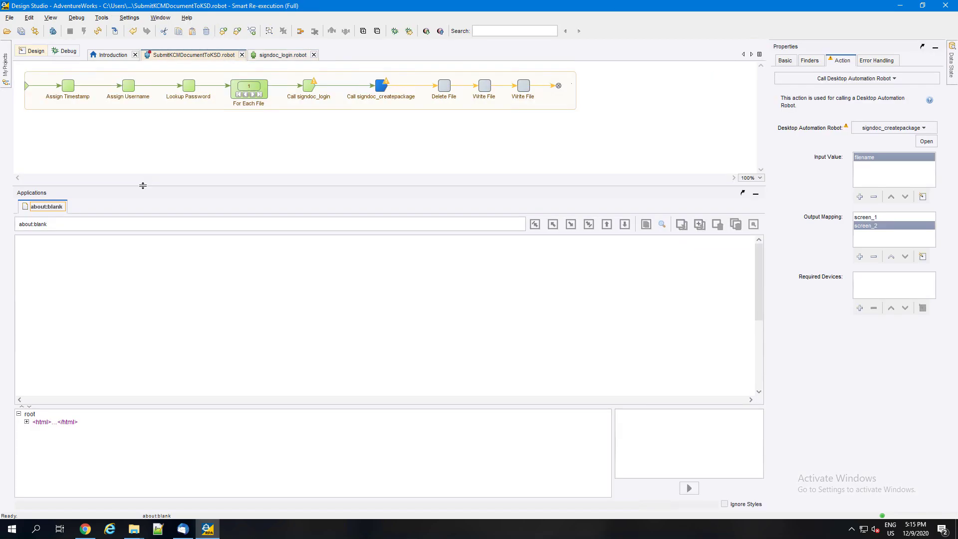
click(115, 31)
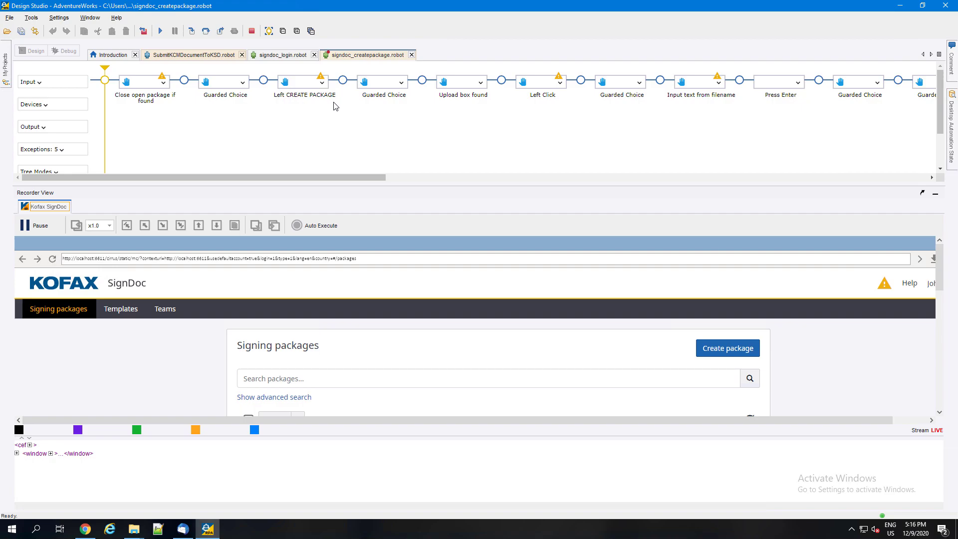
Execute the signdoc_createpackage robot up to the Upload box found step and view the new package's document upload area.
drag(274, 177, 409, 175)
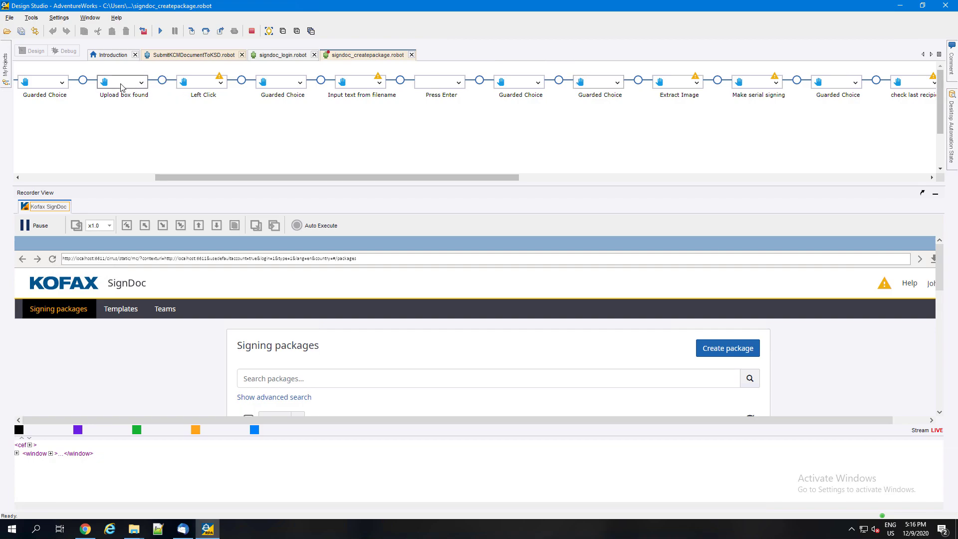
click(83, 81)
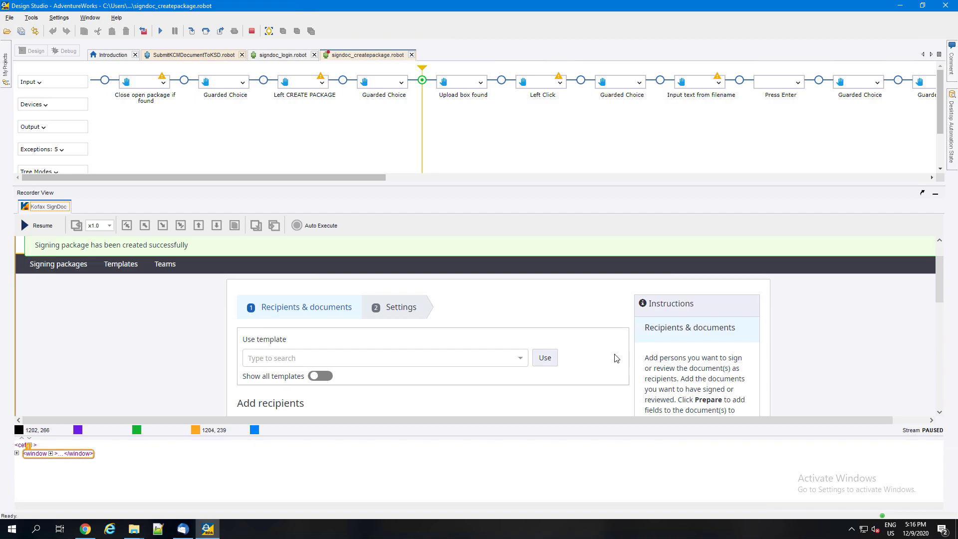
scroll(616, 358, down, 5)
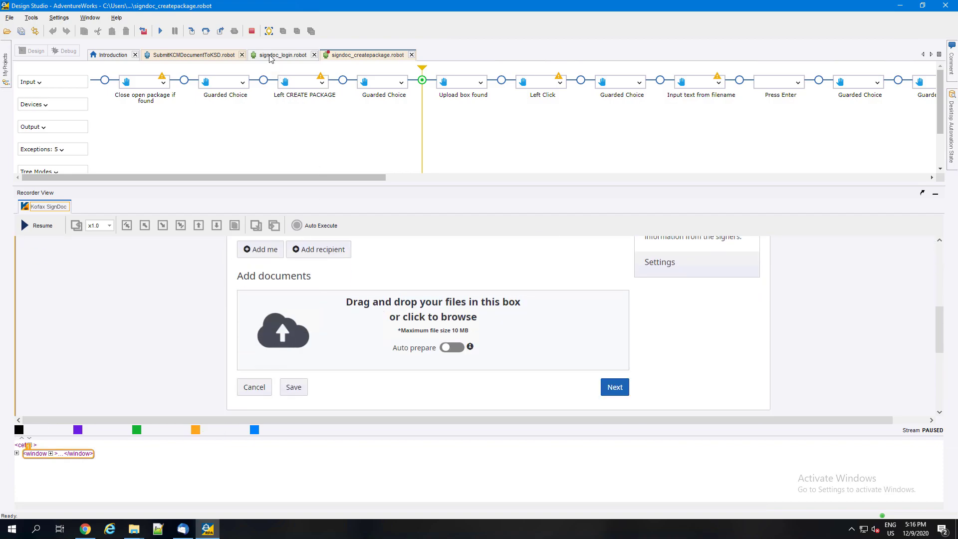
Execute the file upload steps through Press Enter and view the package's recipients.
click(161, 31)
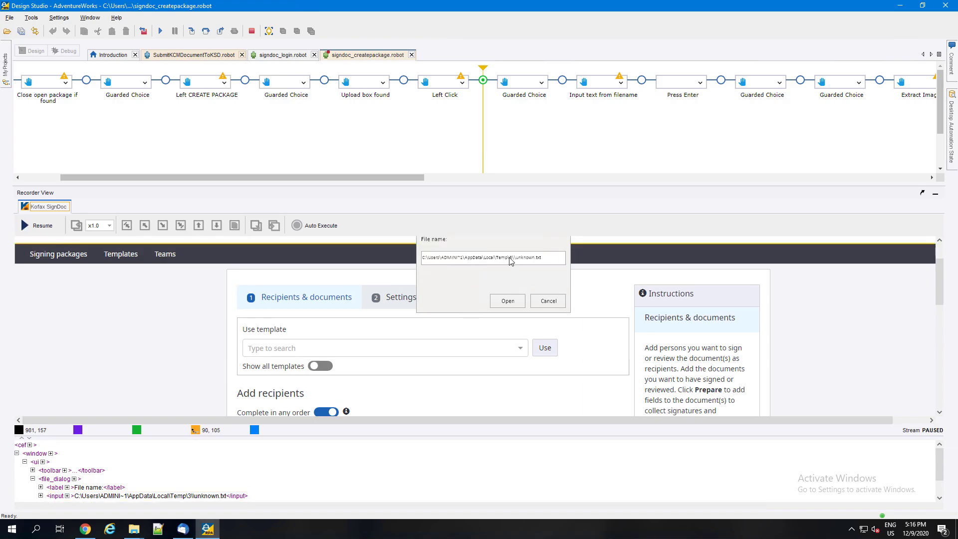
click(205, 32)
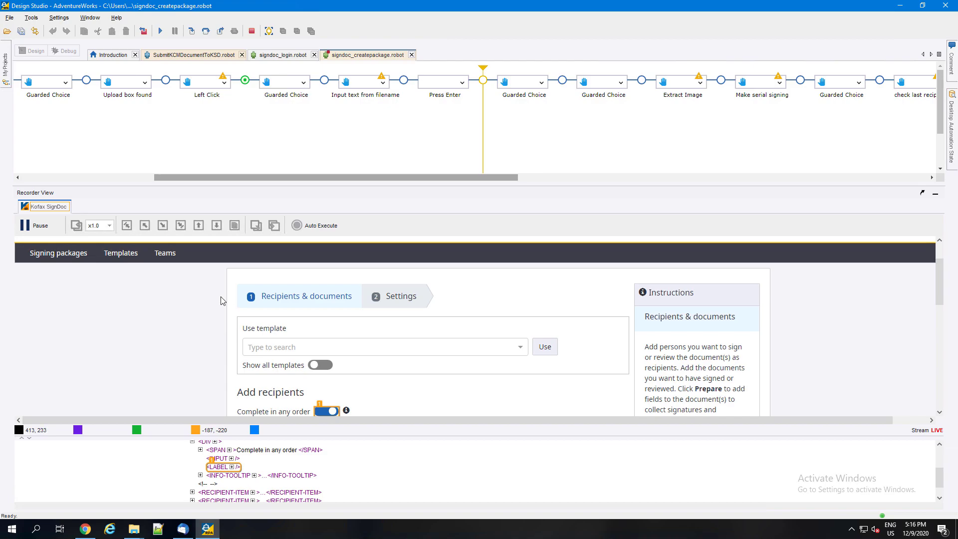
scroll(222, 301, down, 4)
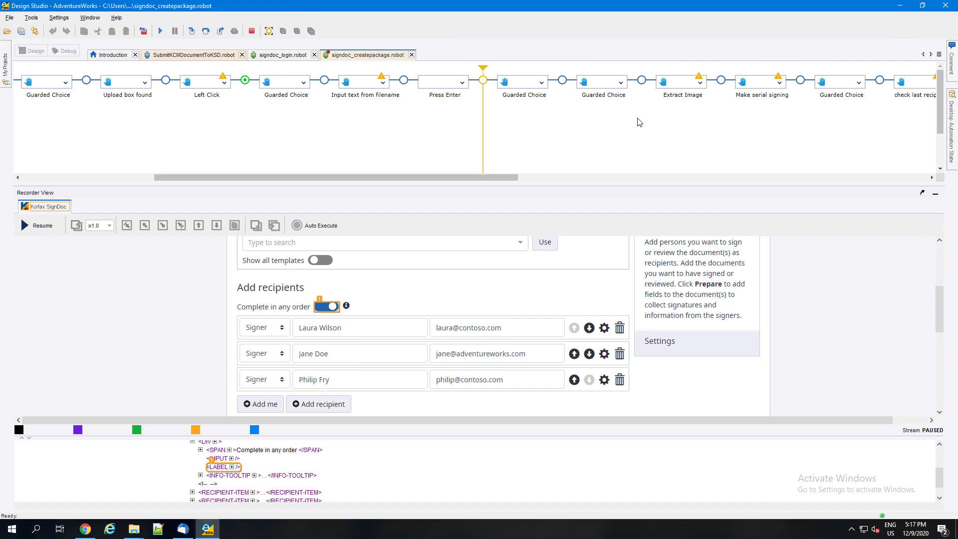
Execute the robot up to Extract Image, then step over Extract Image and Make serial signing.
click(642, 79)
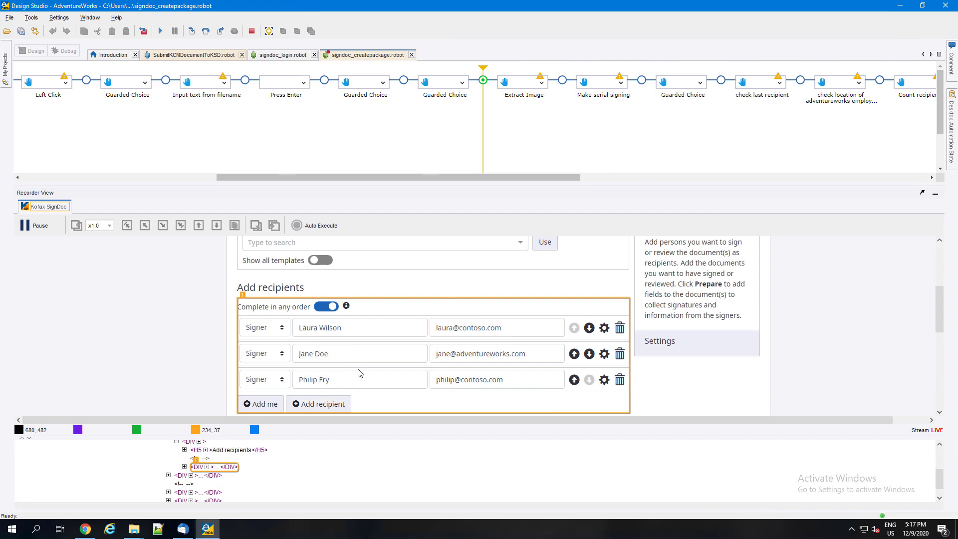
click(205, 31)
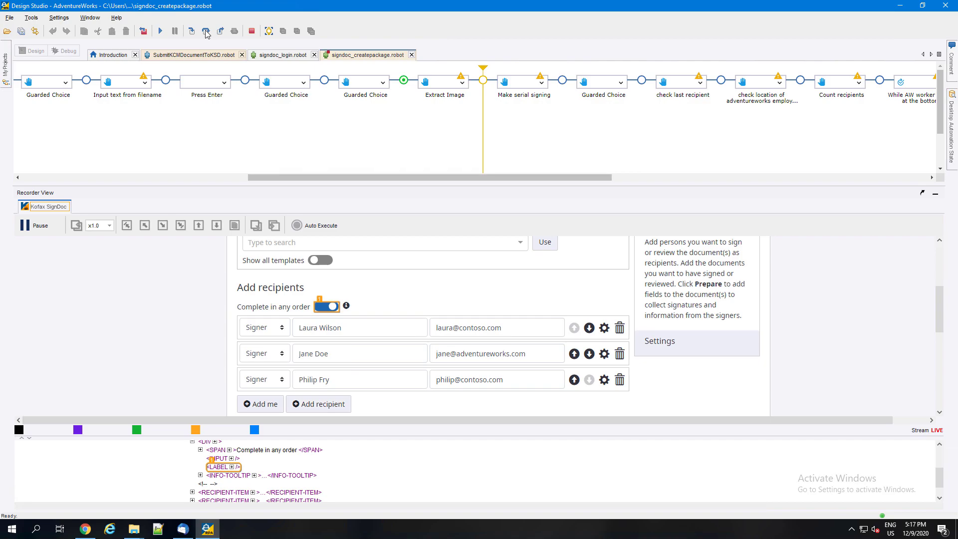
click(206, 31)
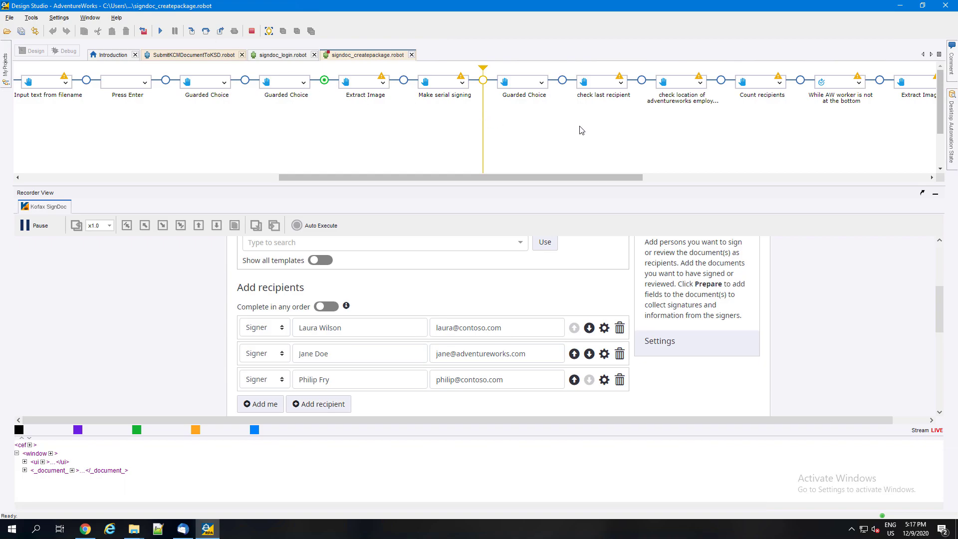
Execute through the "While AW worker is not at the bottom" loop, then step over Extract Image and Click Next Page to view the package settings.
drag(504, 179, 618, 185)
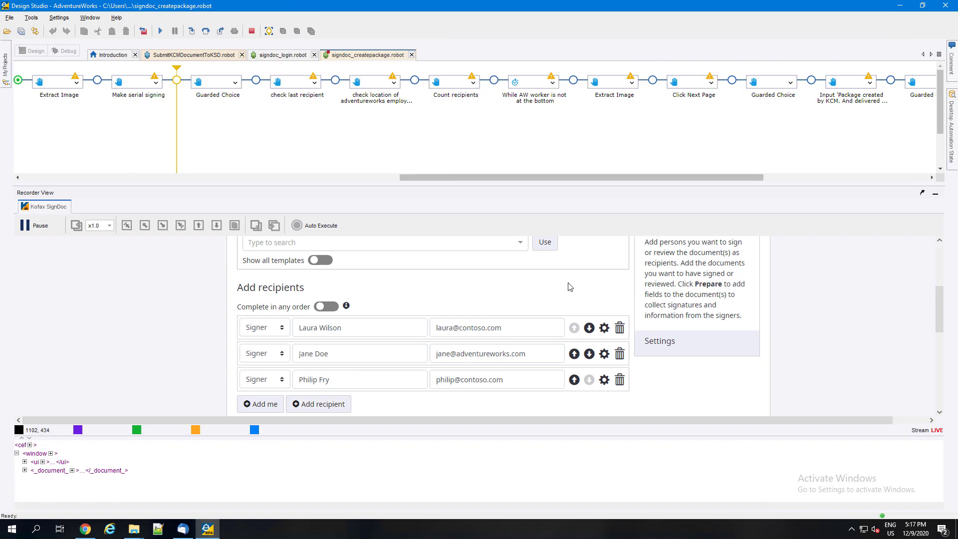
click(574, 80)
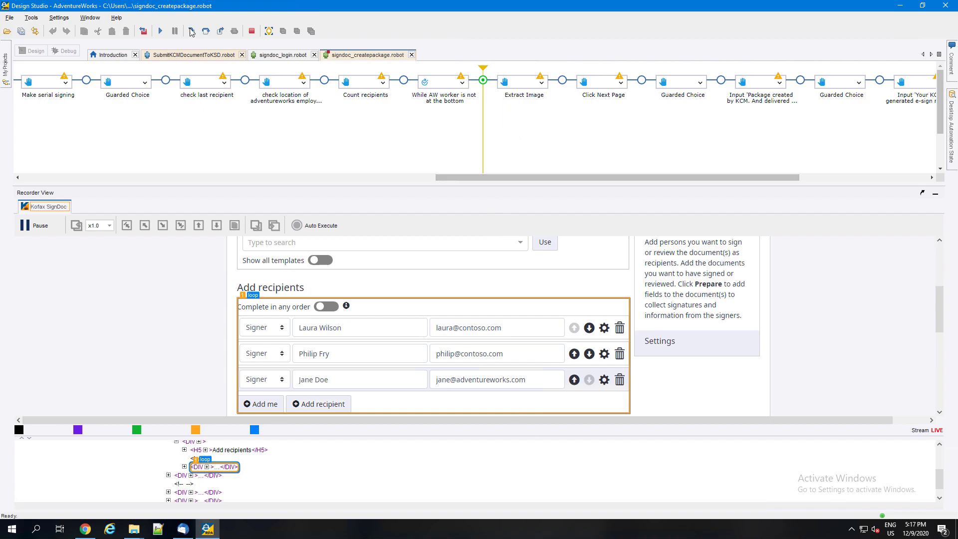
click(206, 31)
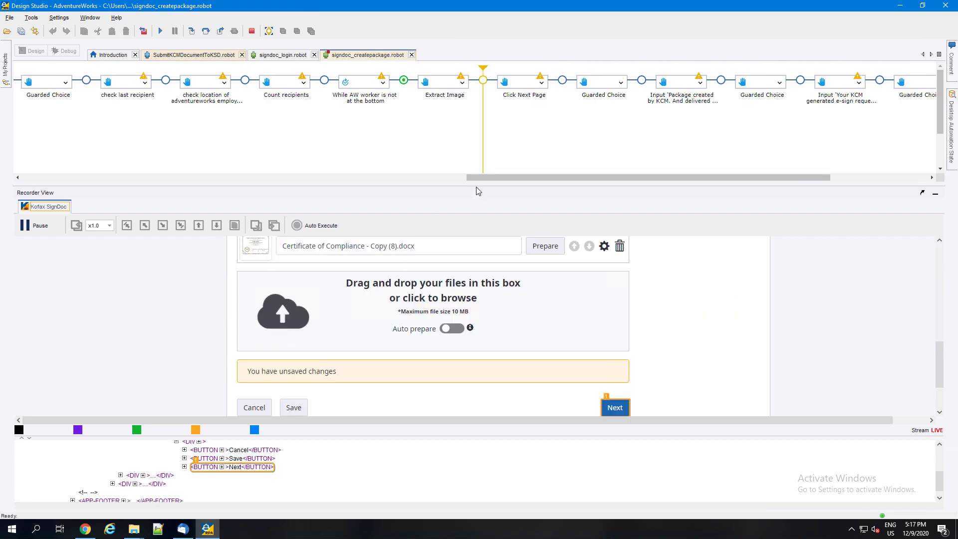
click(206, 32)
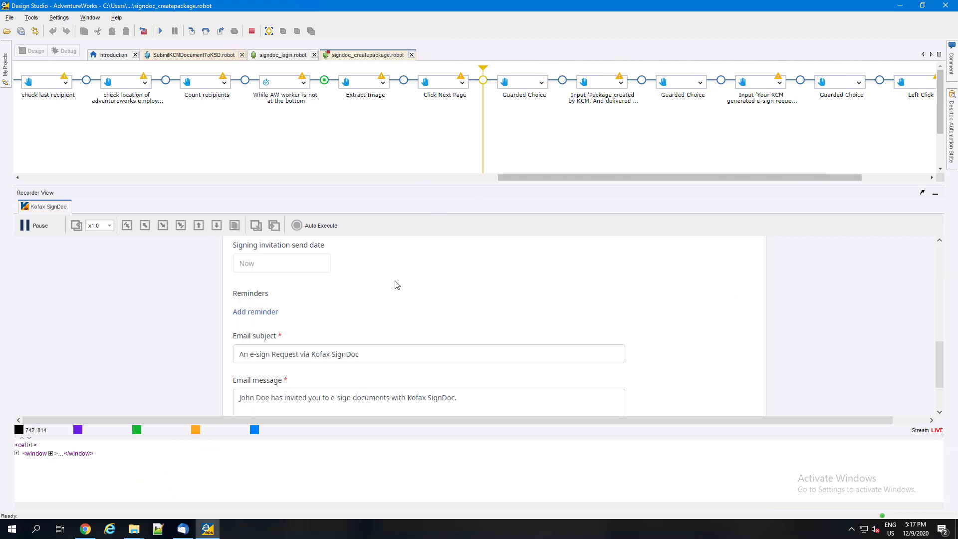
scroll(381, 306, up, 10)
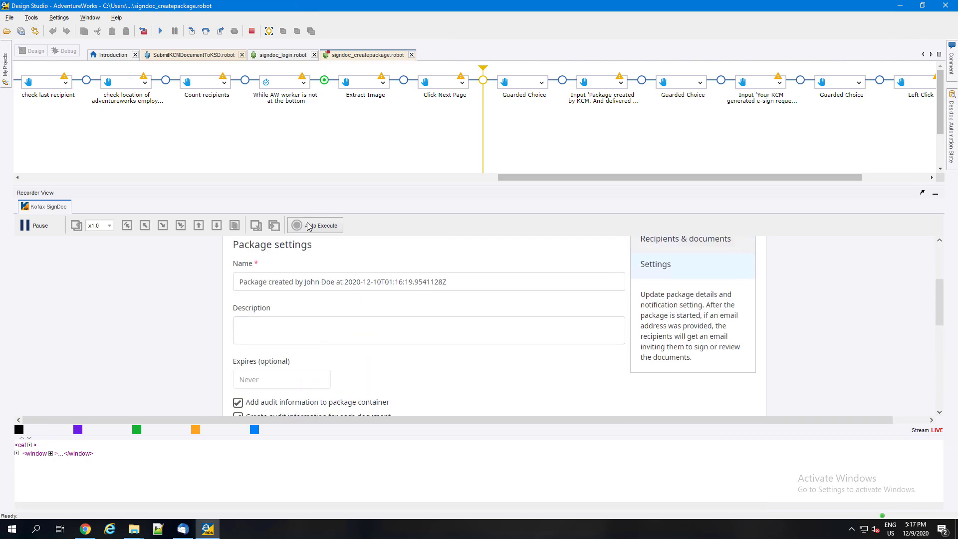
Step over the robot's package name input, "Package created by KCM. And delivered to SignDoc by Kofax RPA", and the Guarded Choices around it.
click(206, 33)
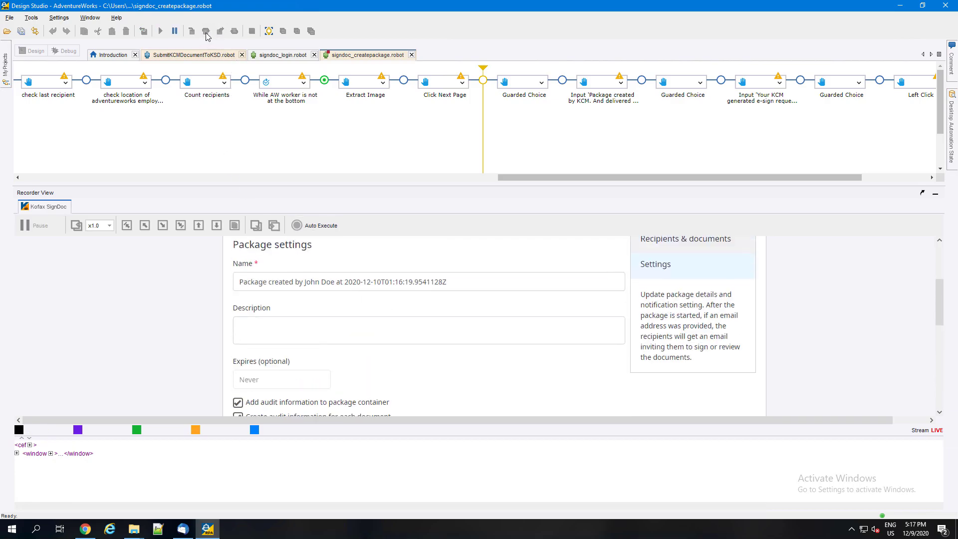
click(207, 33)
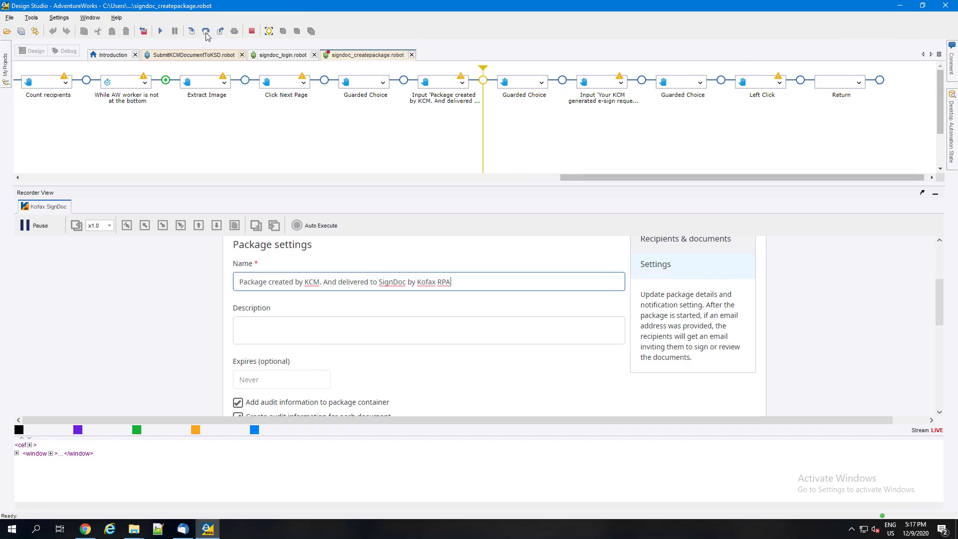
click(207, 33)
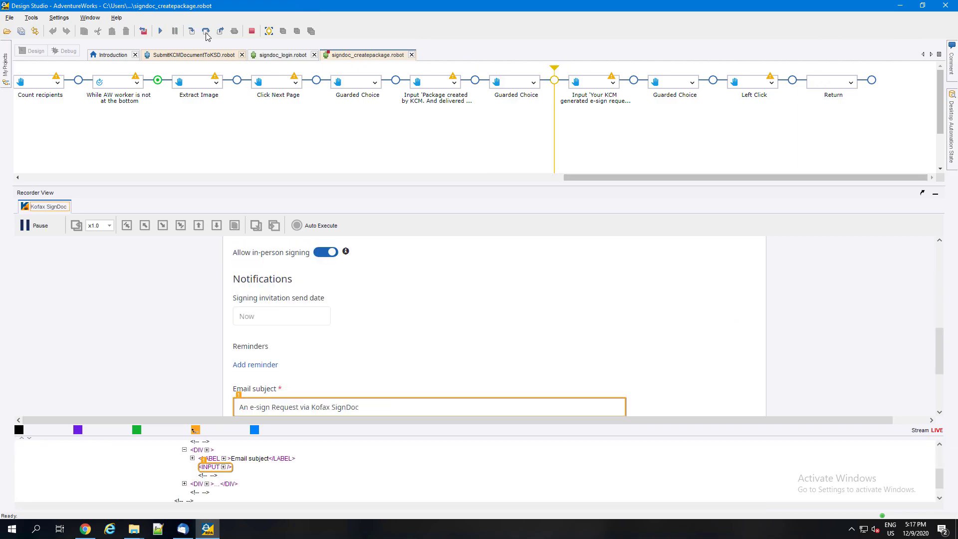
Step over the email subject input "Your KCM generated e-sign request.", the following Guarded Choice and the final Left Click.
click(206, 33)
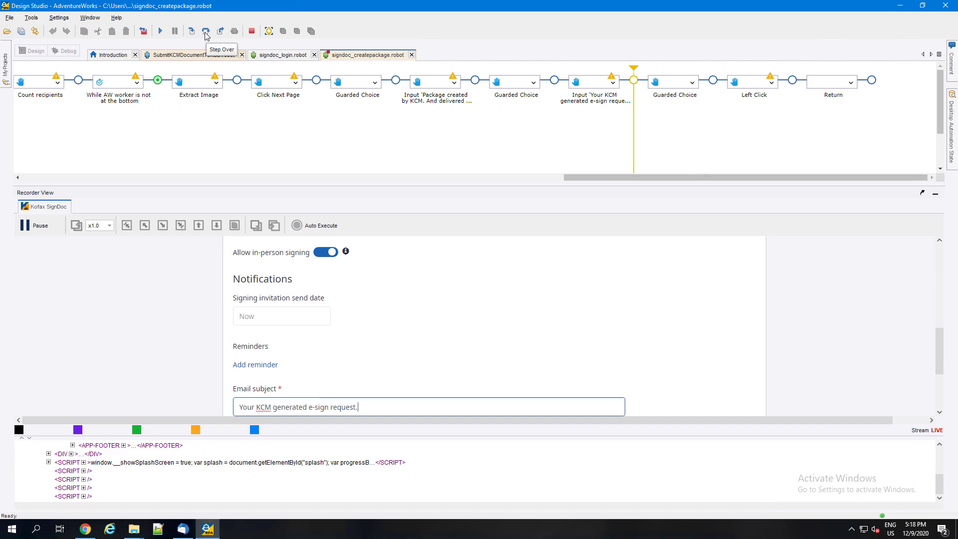
click(206, 32)
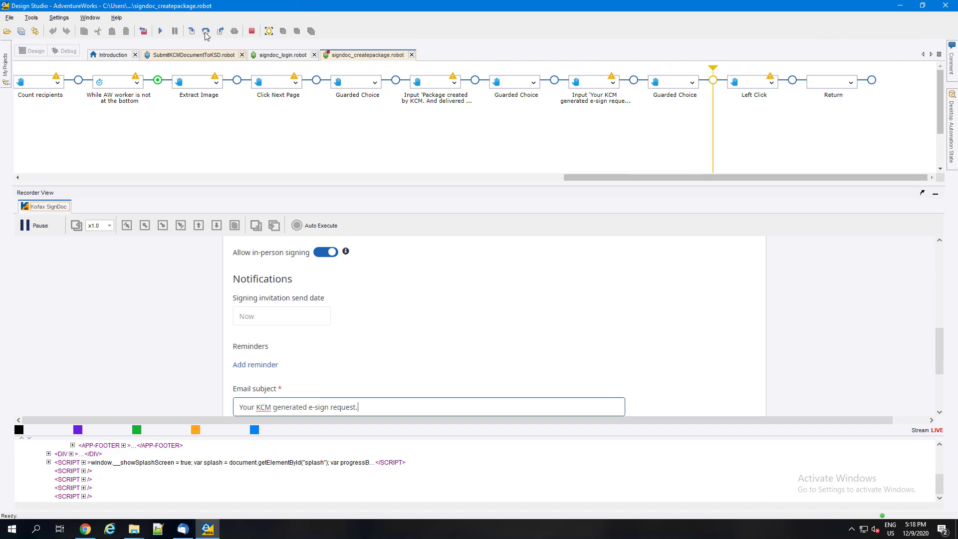
click(205, 33)
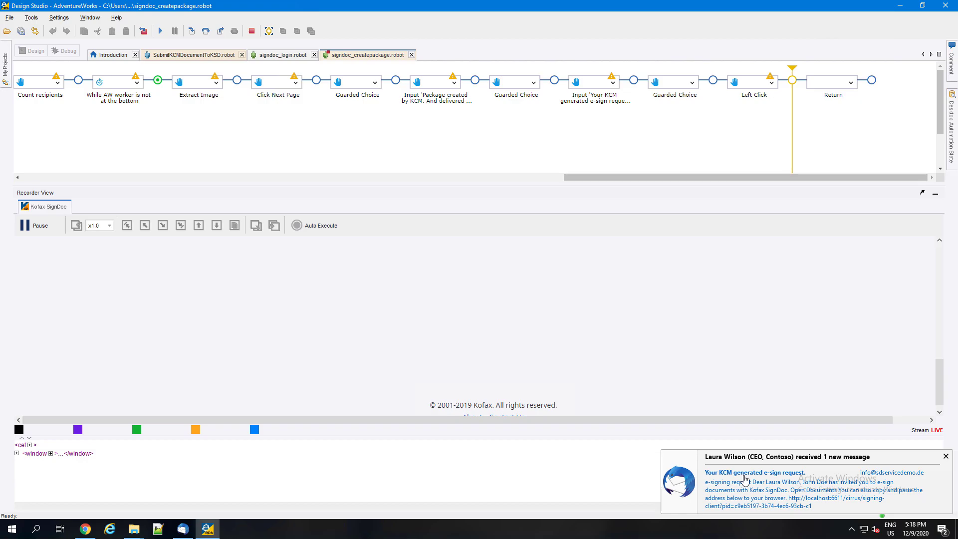
Open the documents from the Contoso CEO's new e-sign request email and agree to use electronic signature.
click(744, 480)
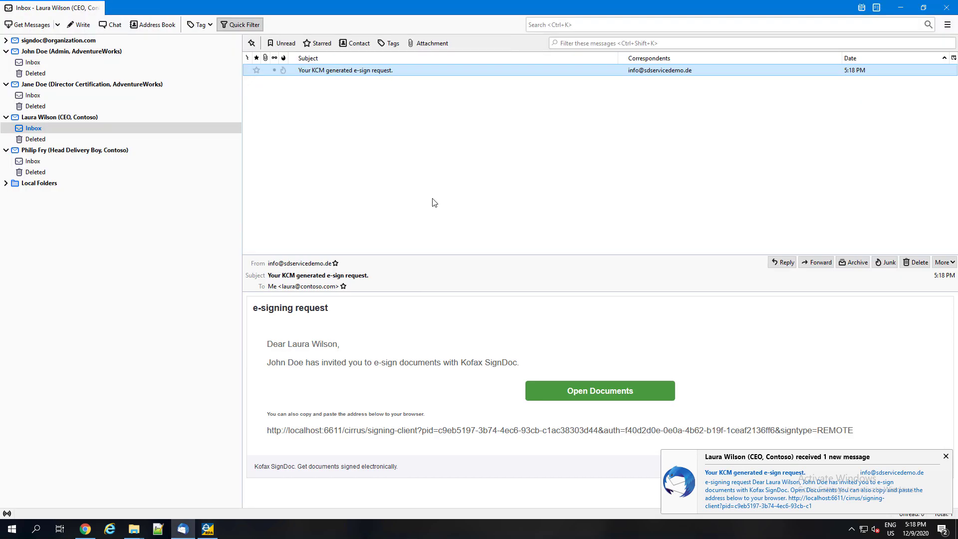
click(589, 396)
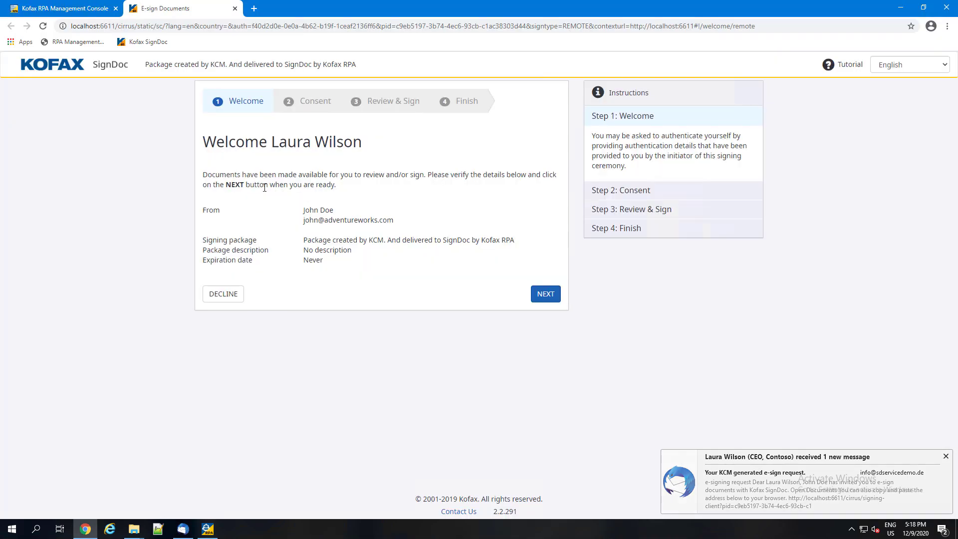
click(542, 295)
click(212, 270)
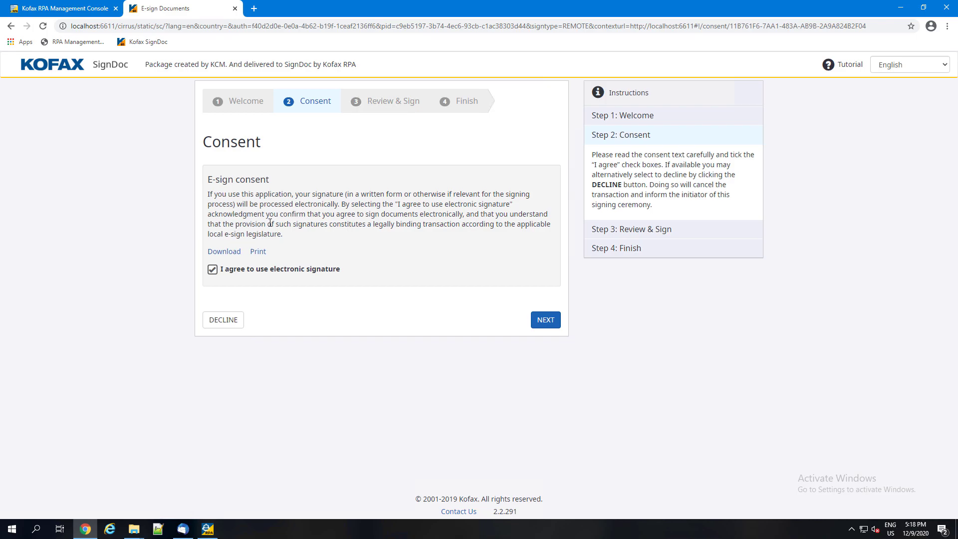
click(539, 323)
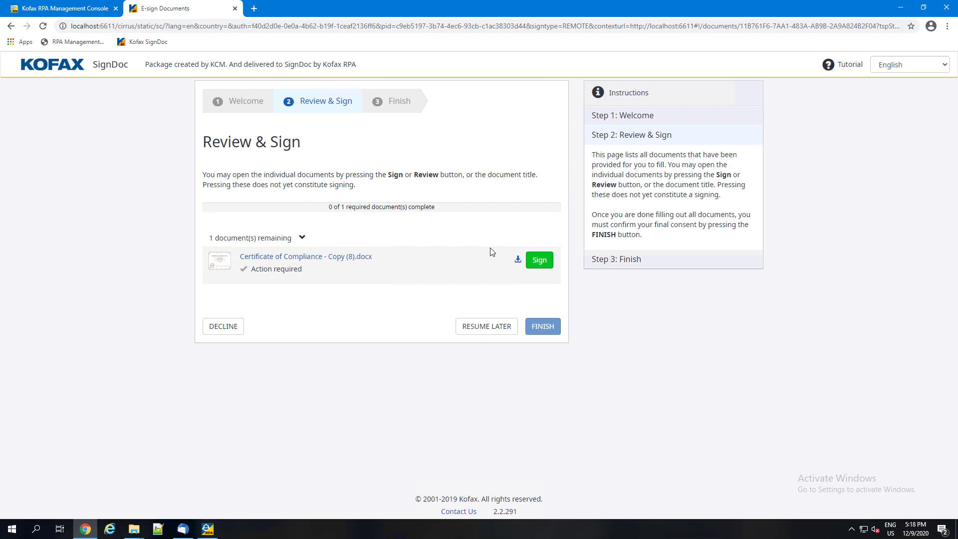
Sign the Certificate of Compliance in the CEO's field with a newly drawn signature, save it and finish the signing session.
click(538, 260)
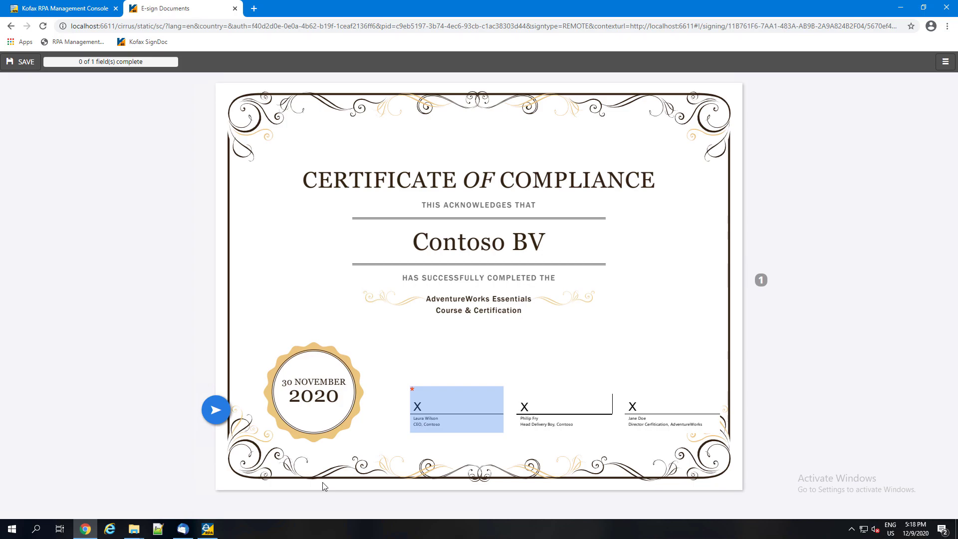
click(495, 408)
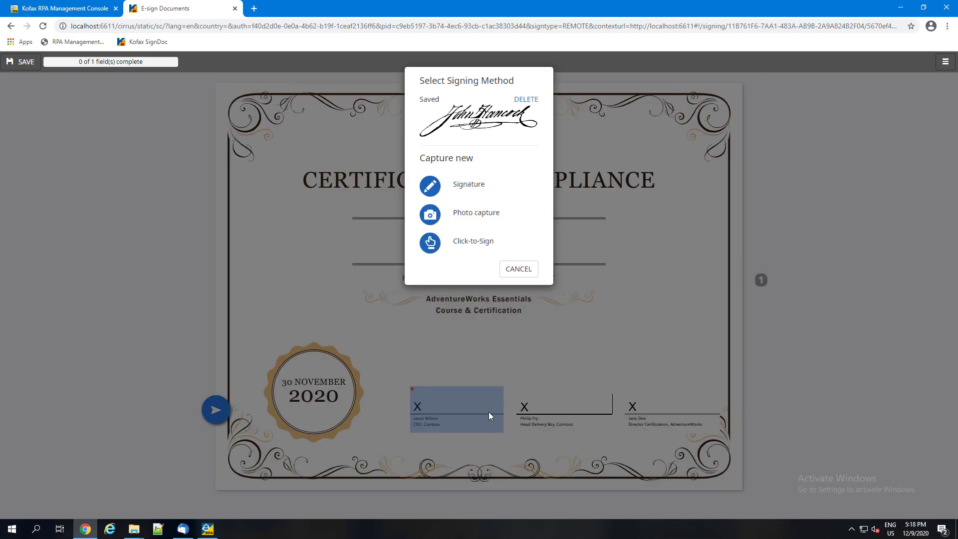
click(460, 185)
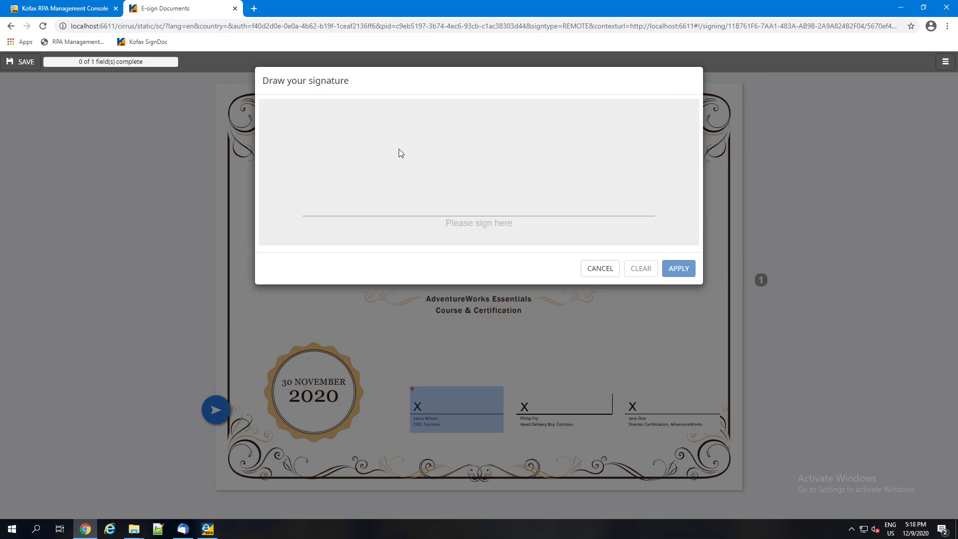
mouse_move(412, 151)
mouse_down()
mouse_move(398, 112)
mouse_move(354, 223)
mouse_up()
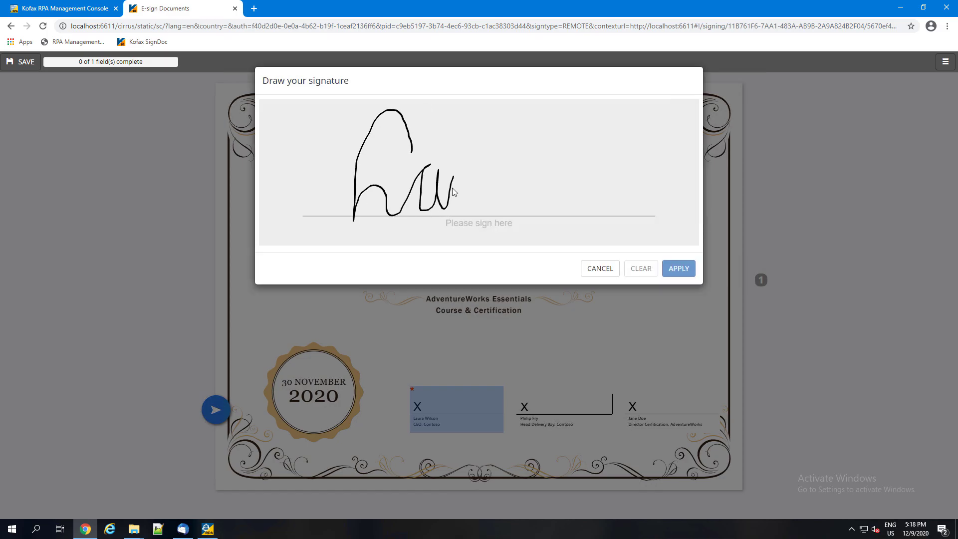
mouse_move(514, 185)
mouse_down()
mouse_move(343, 228)
mouse_move(697, 193)
mouse_up()
click(671, 268)
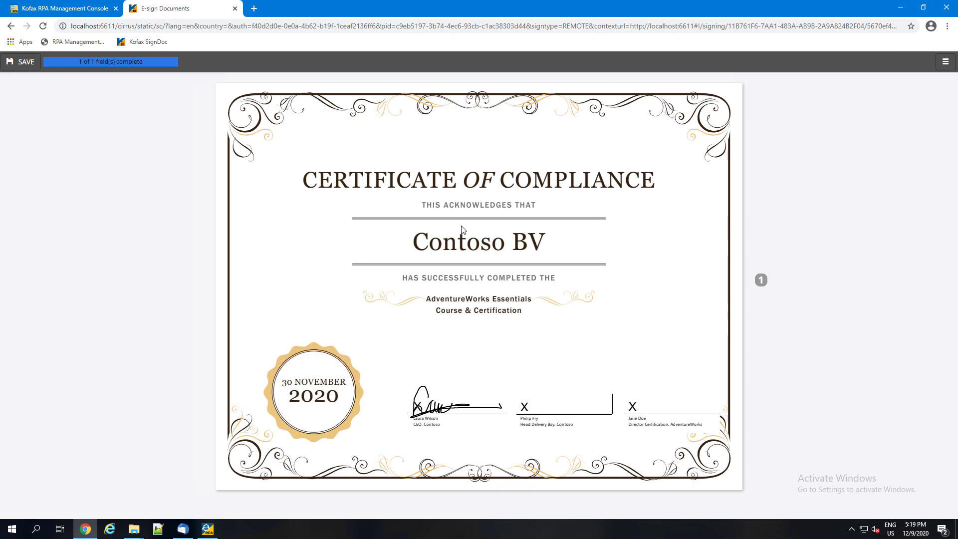
click(29, 65)
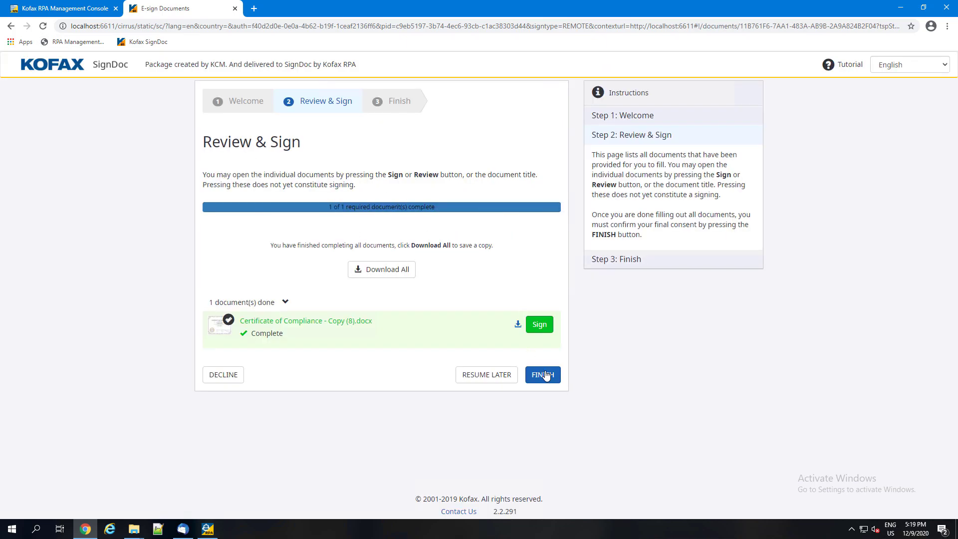
click(544, 375)
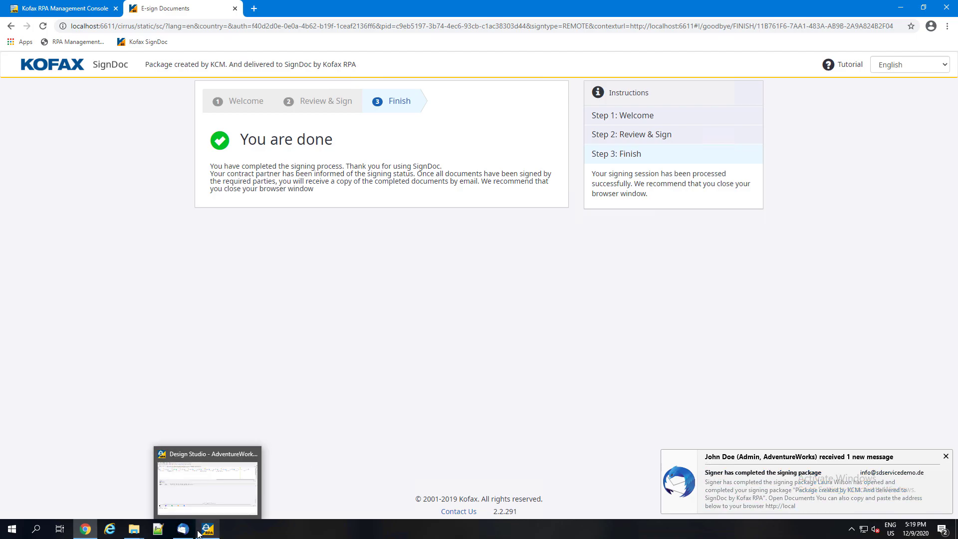
In Thunderbird, open the Contoso Head Delivery Boy's e-sign request, open its documents and agree to use electronic signature.
click(183, 529)
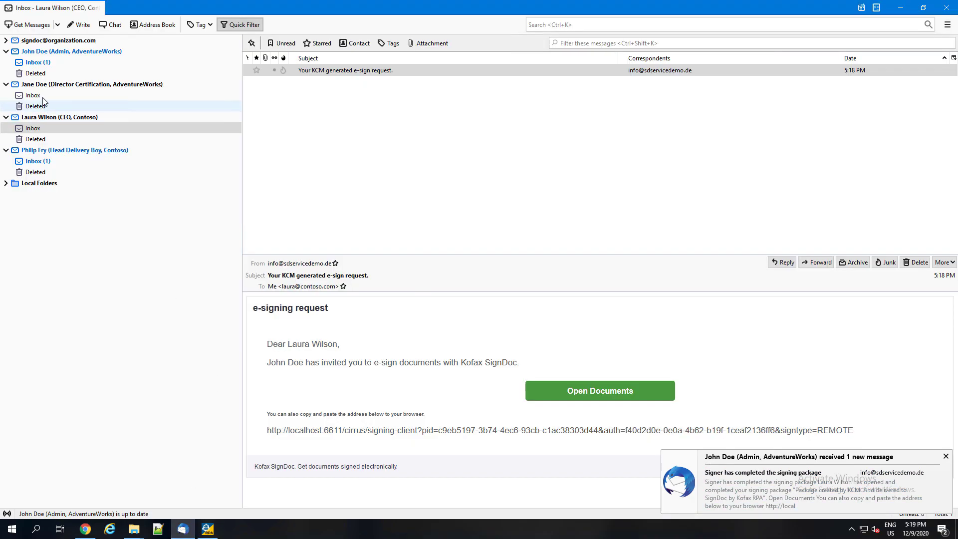
click(48, 160)
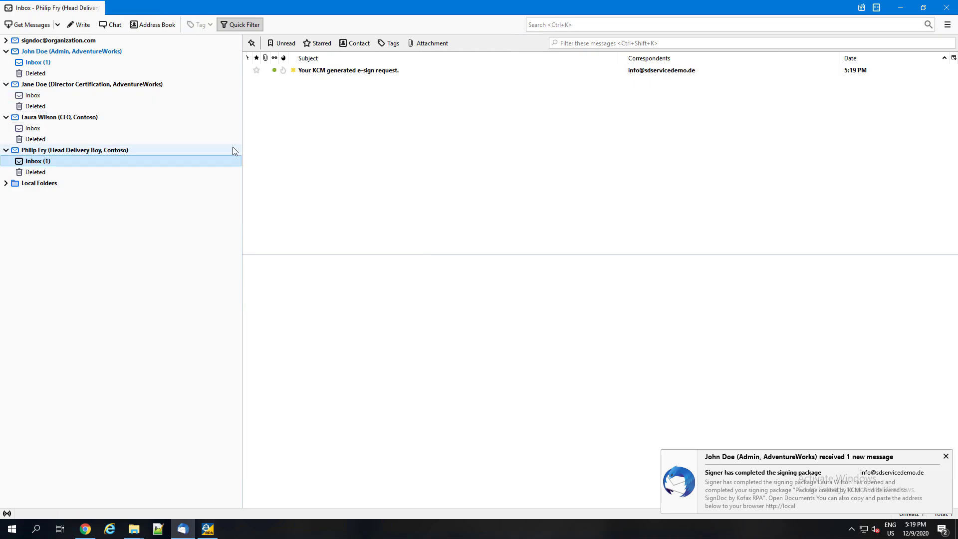
click(358, 75)
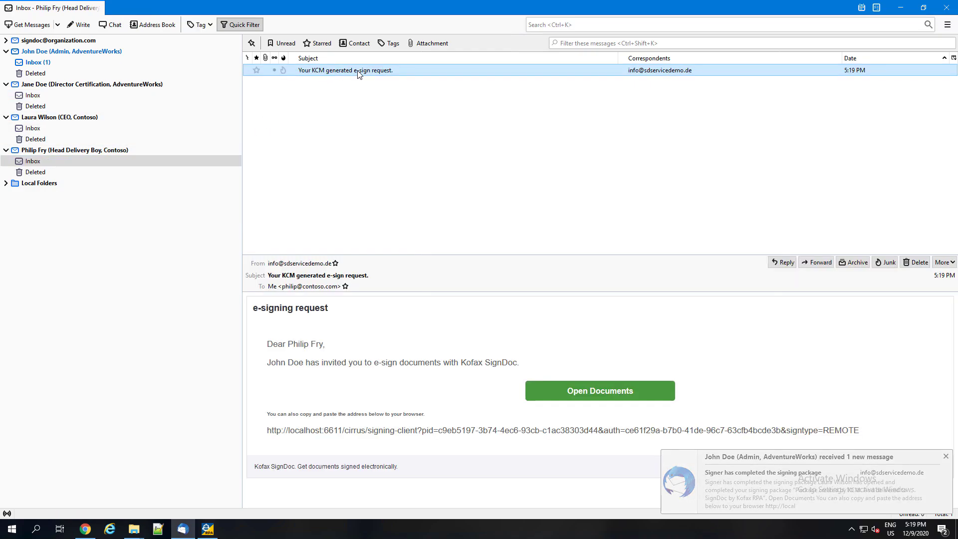
click(589, 387)
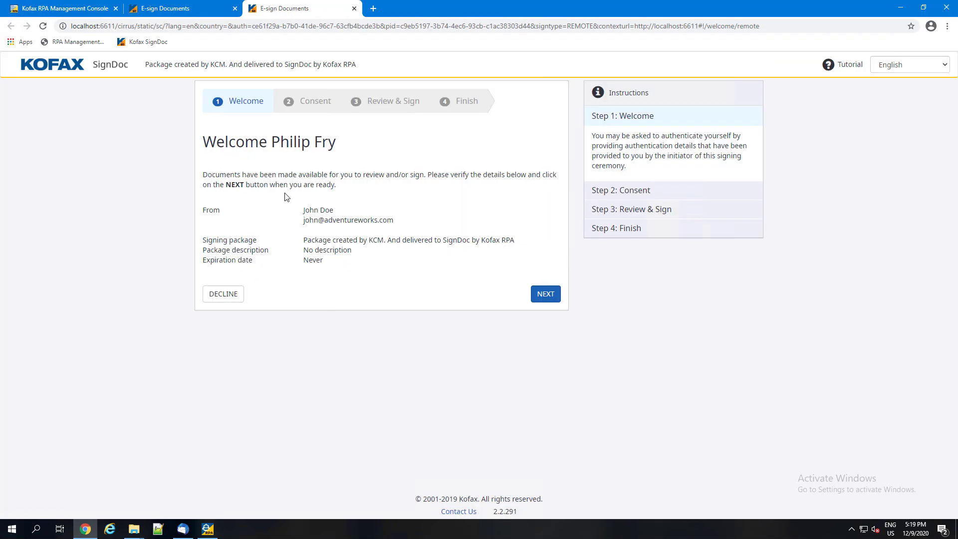
click(537, 294)
click(268, 272)
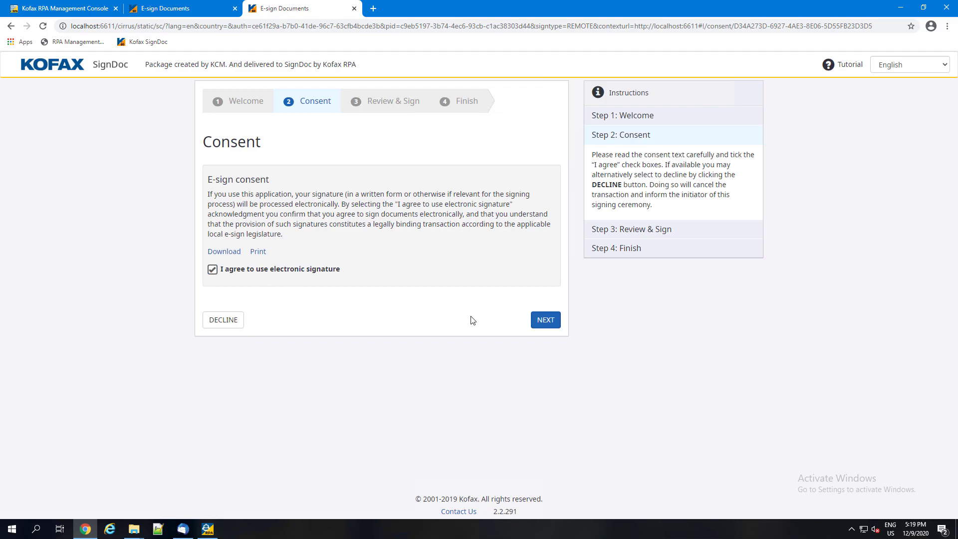
click(543, 322)
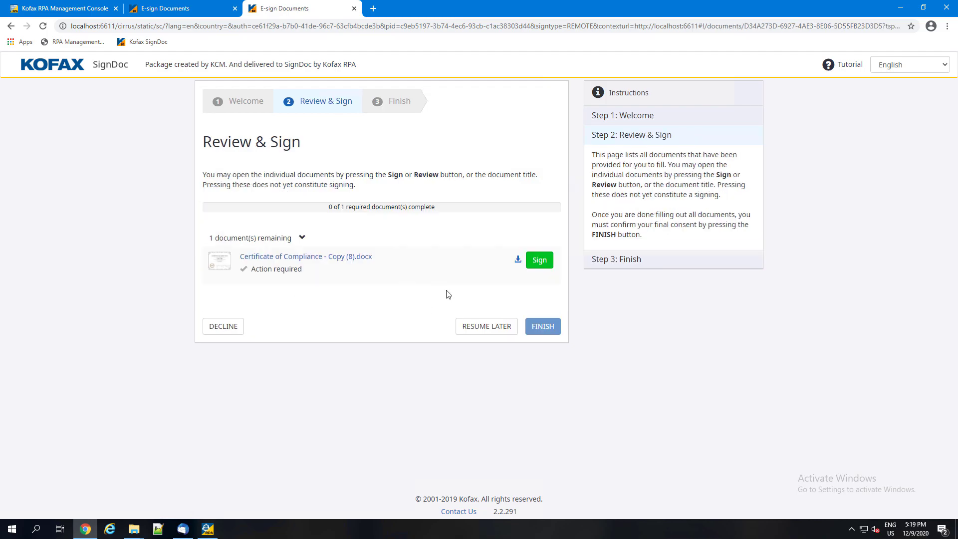
Sign the certificate's Head Delivery Boy field with Click-to-Sign using the signer's first name, save it and finish the session.
click(538, 260)
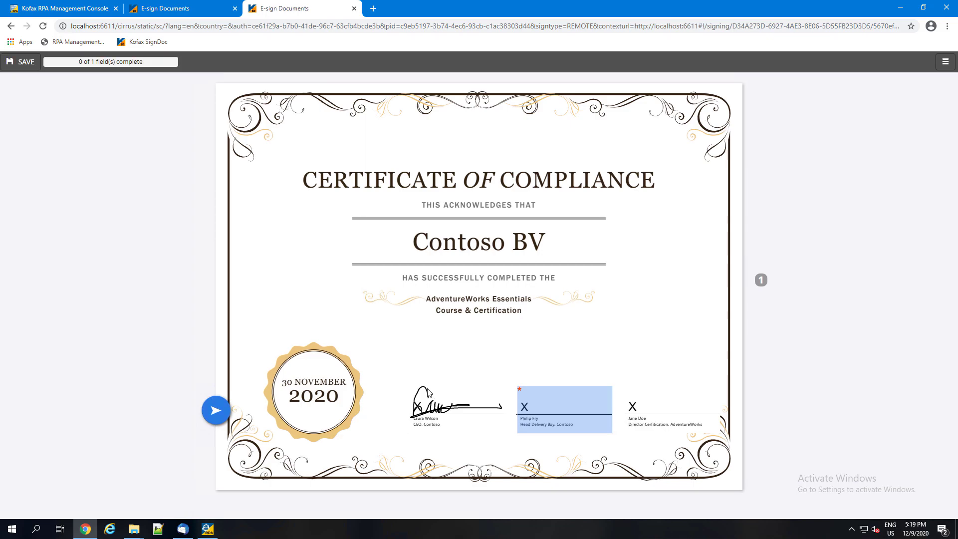
click(554, 417)
click(471, 244)
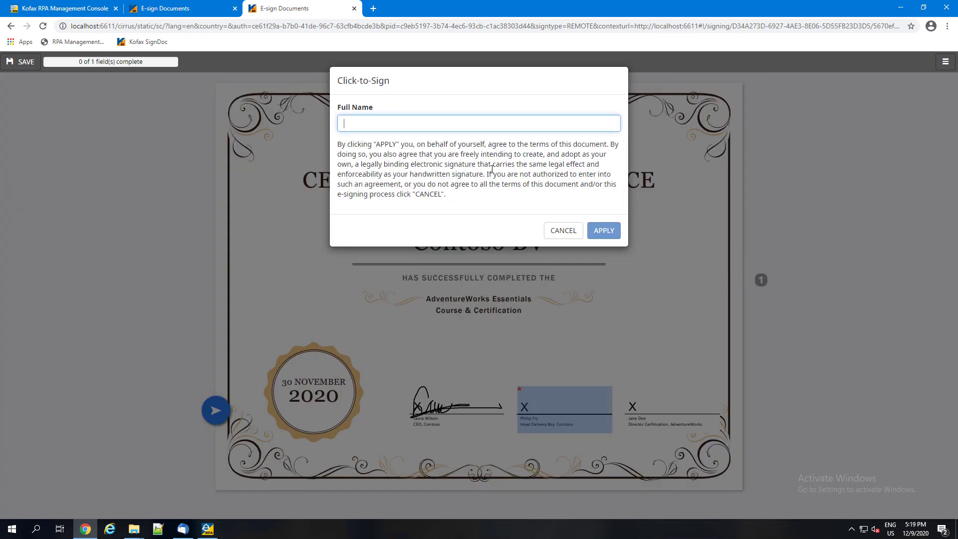
text(Philip)
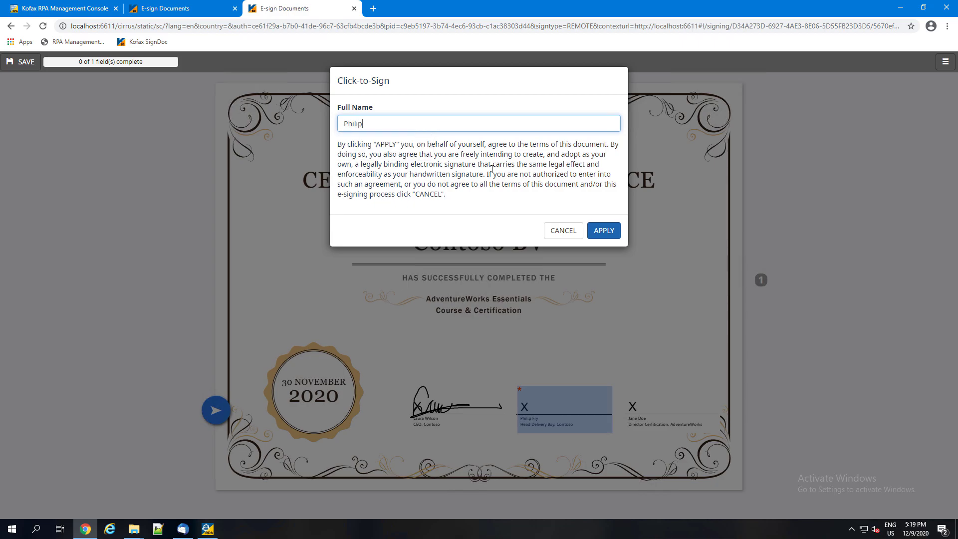
click(602, 235)
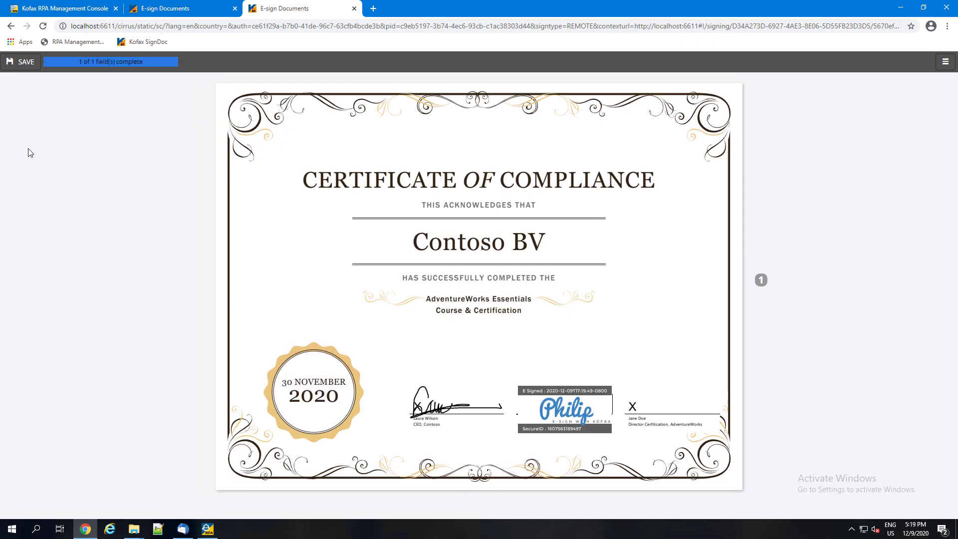
click(31, 62)
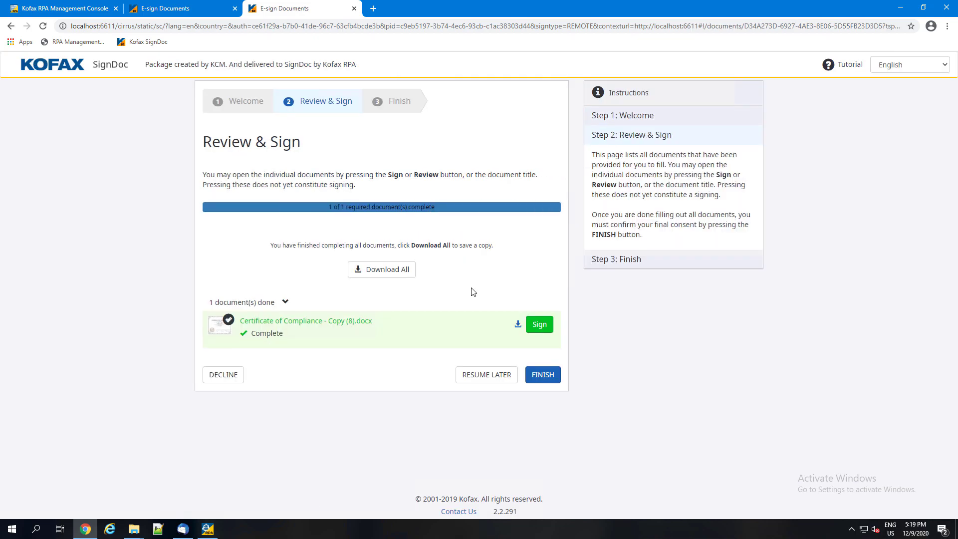
click(542, 375)
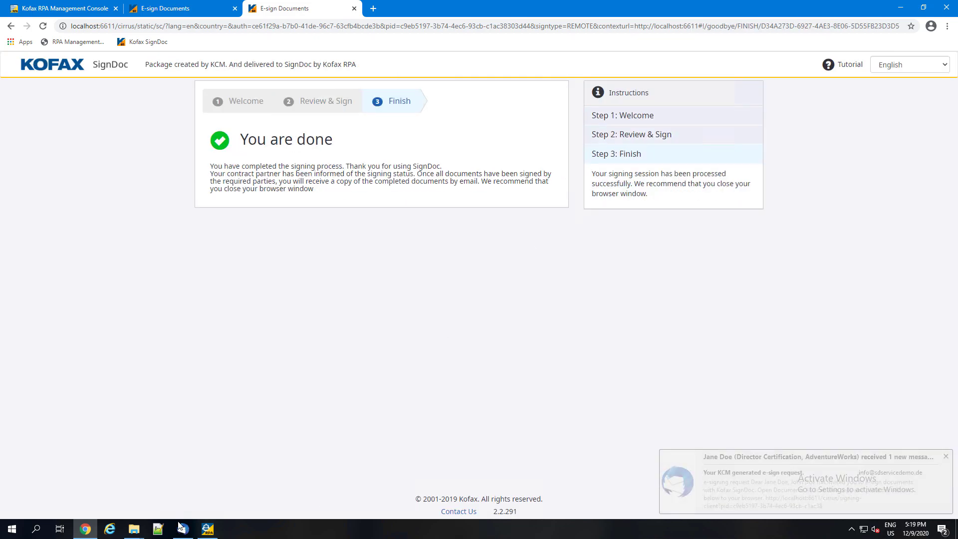
In Thunderbird, open the AdventureWorks Director Certification's e-sign request, open its documents and agree to use electronic signature.
click(206, 530)
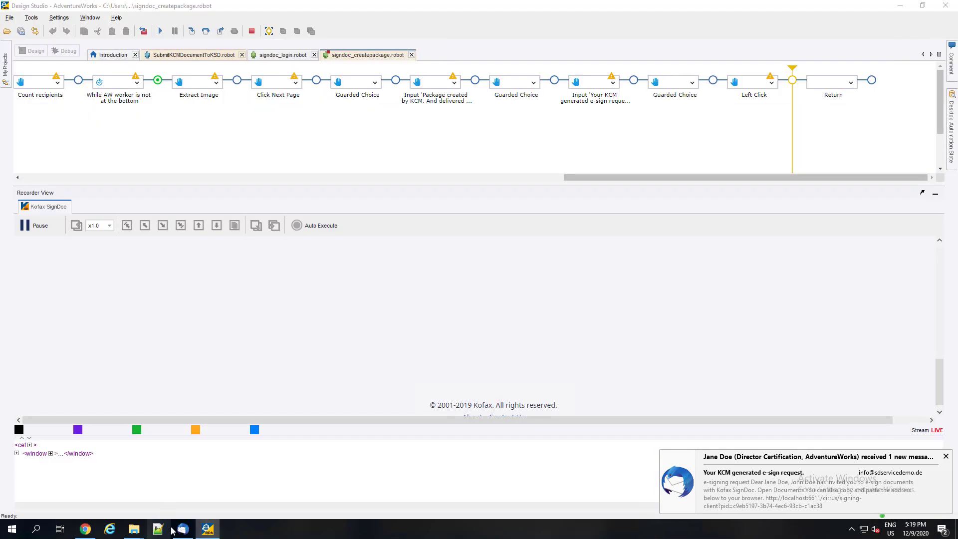
click(182, 529)
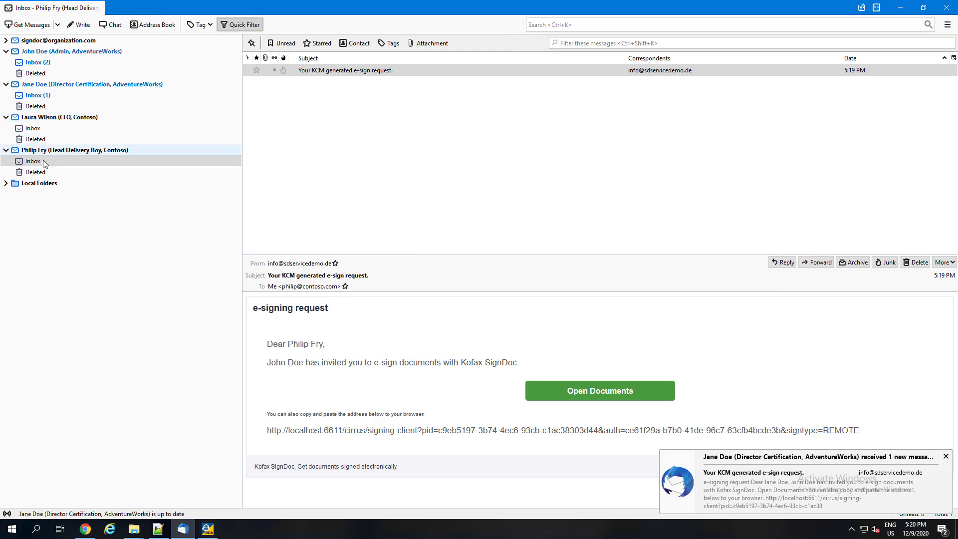
click(46, 97)
click(370, 73)
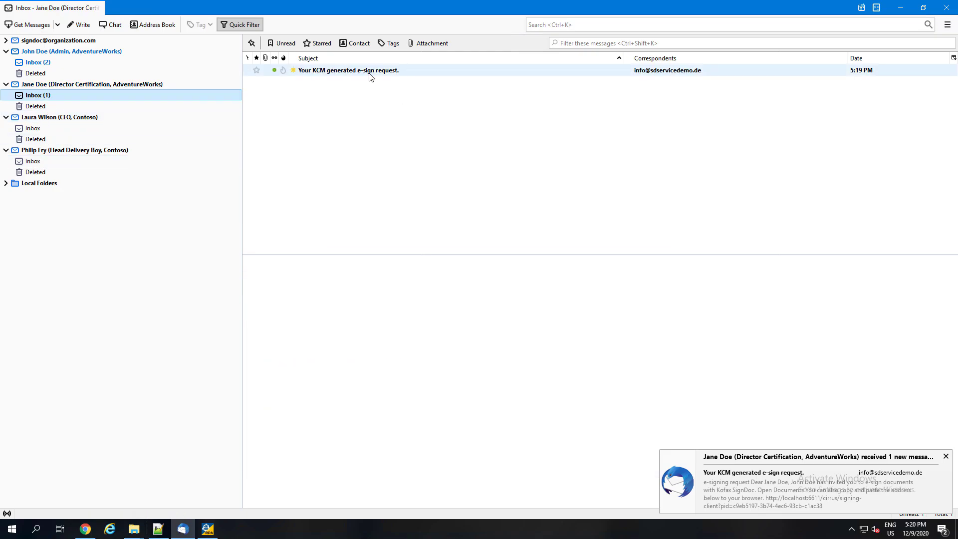
click(615, 391)
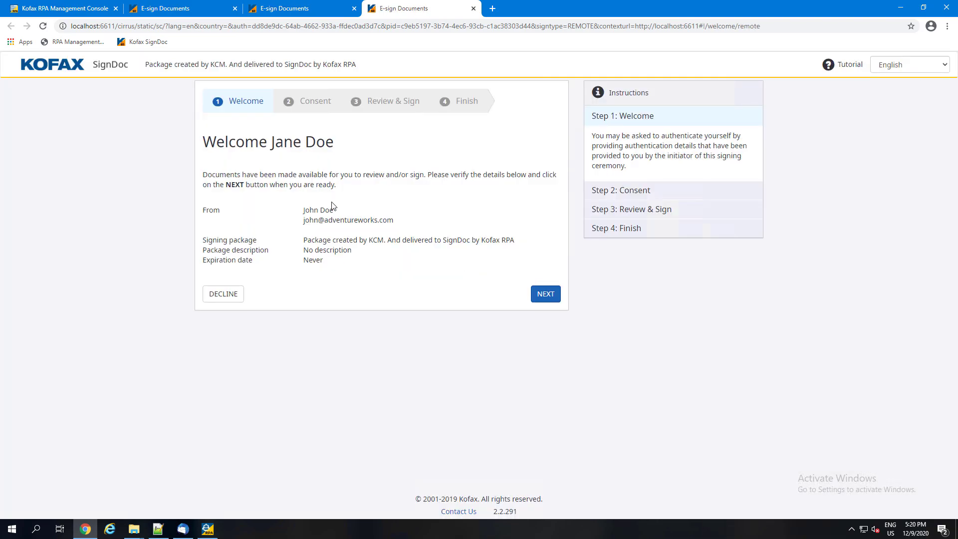
click(545, 294)
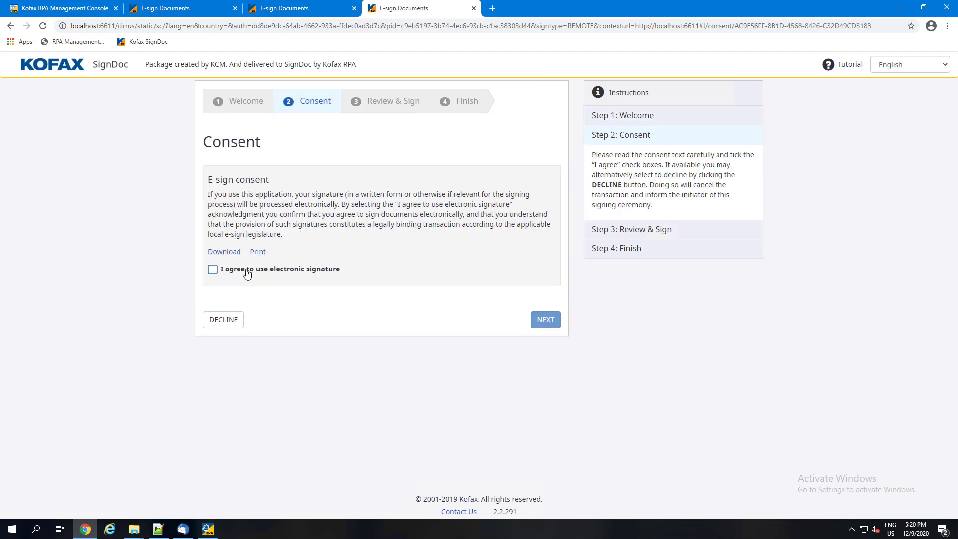
click(245, 270)
click(549, 322)
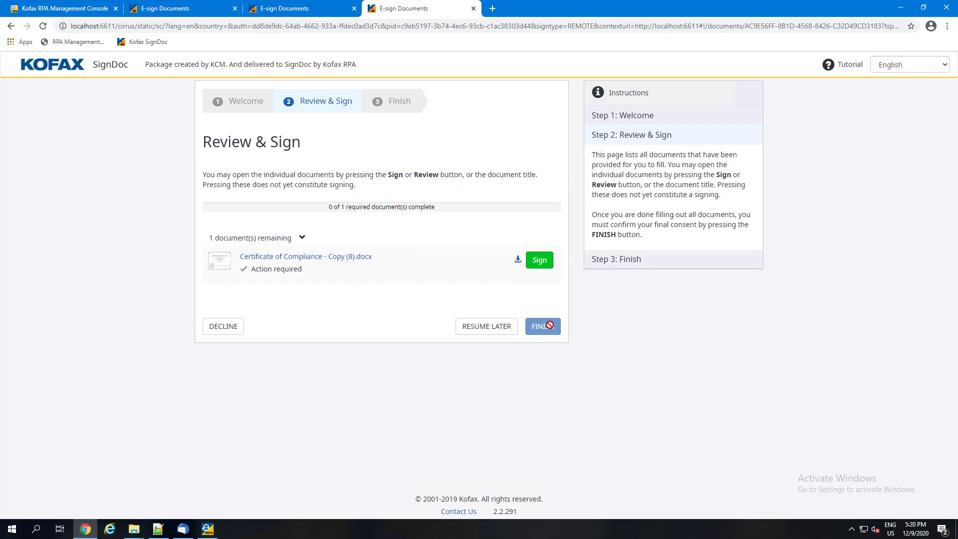
Sign the certificate's Director Certification field with the saved signature, save the document and finish the signing session.
click(528, 266)
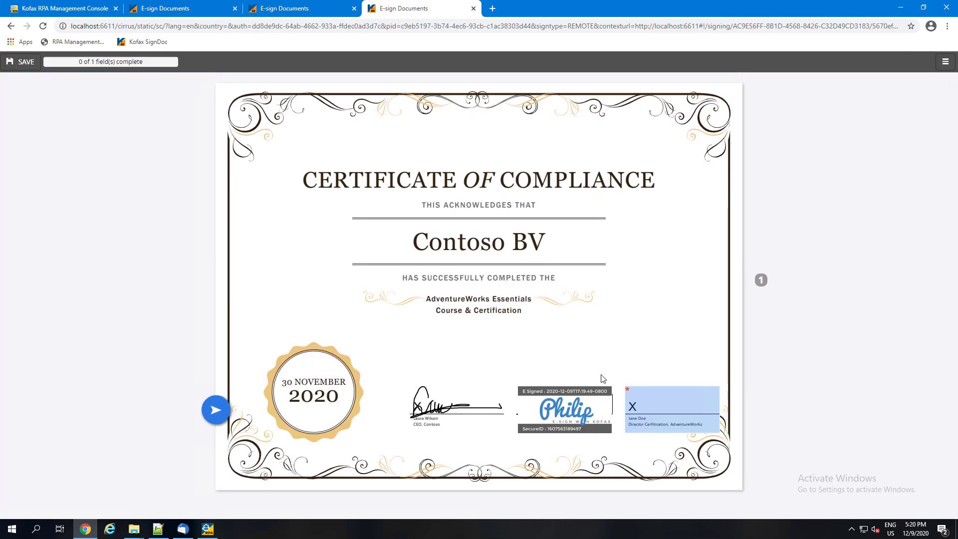
click(661, 420)
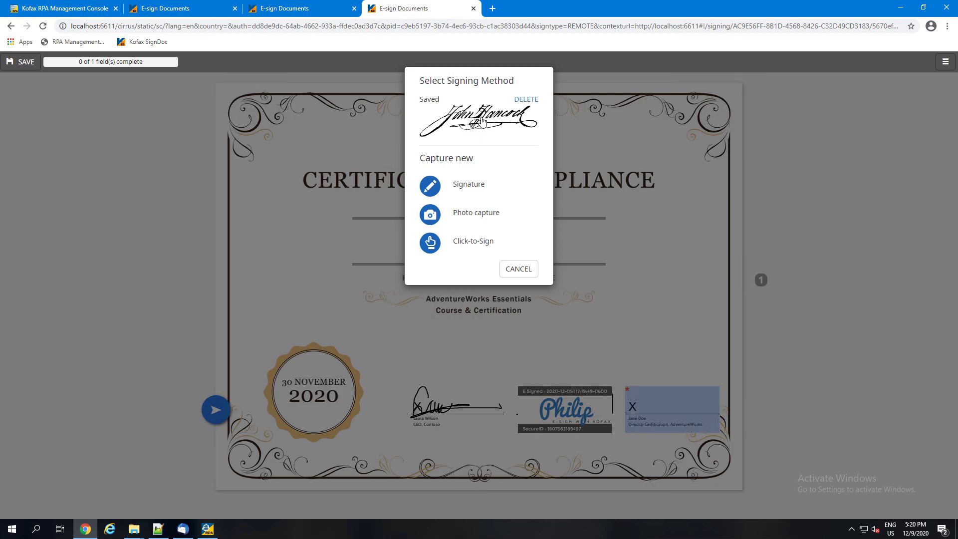
click(482, 122)
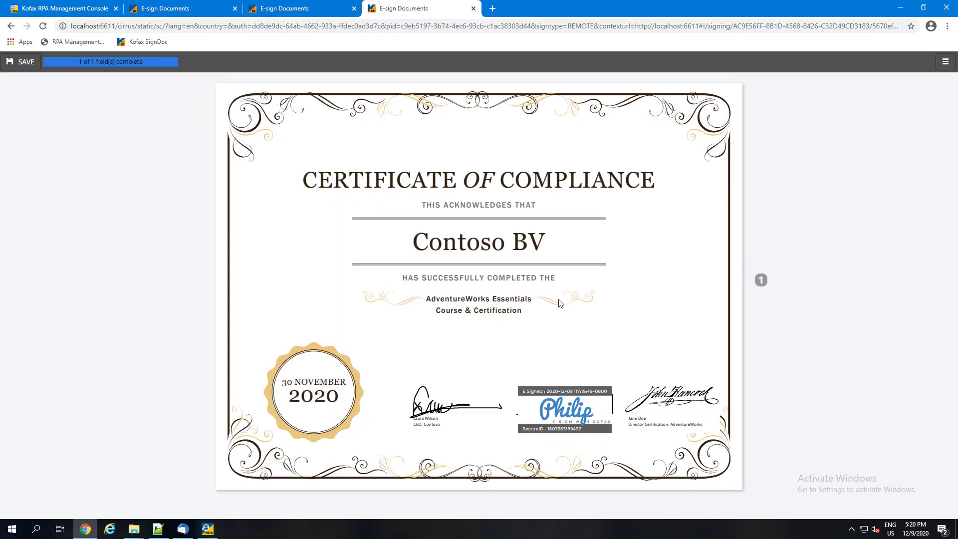
click(20, 61)
click(543, 375)
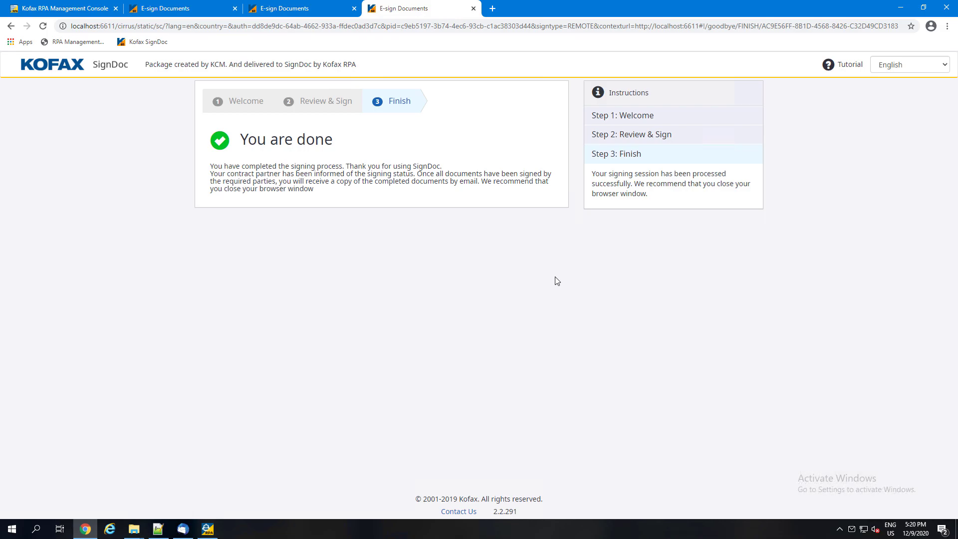
Minimize the browser, Design Studio, Thunderbird and Notepad++ windows to clear the desktop.
click(901, 7)
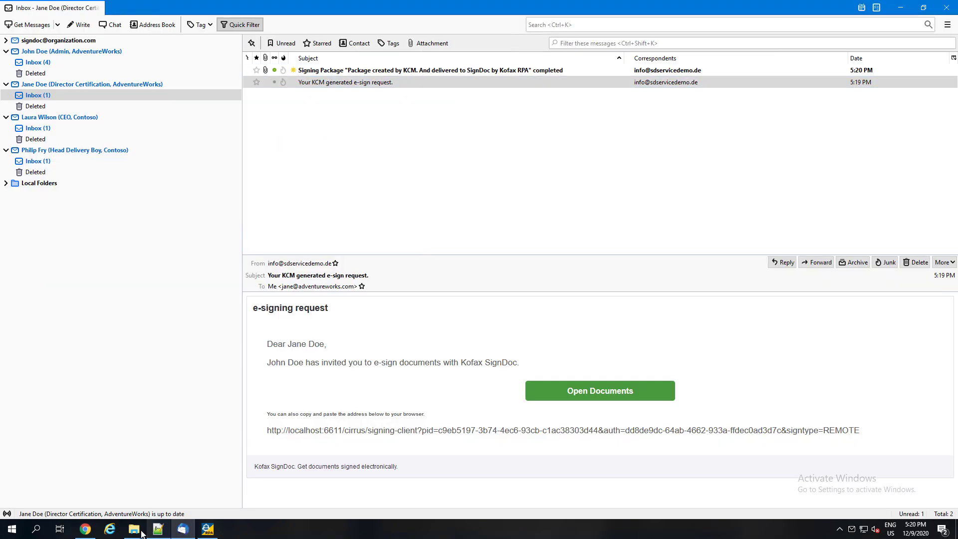
click(209, 530)
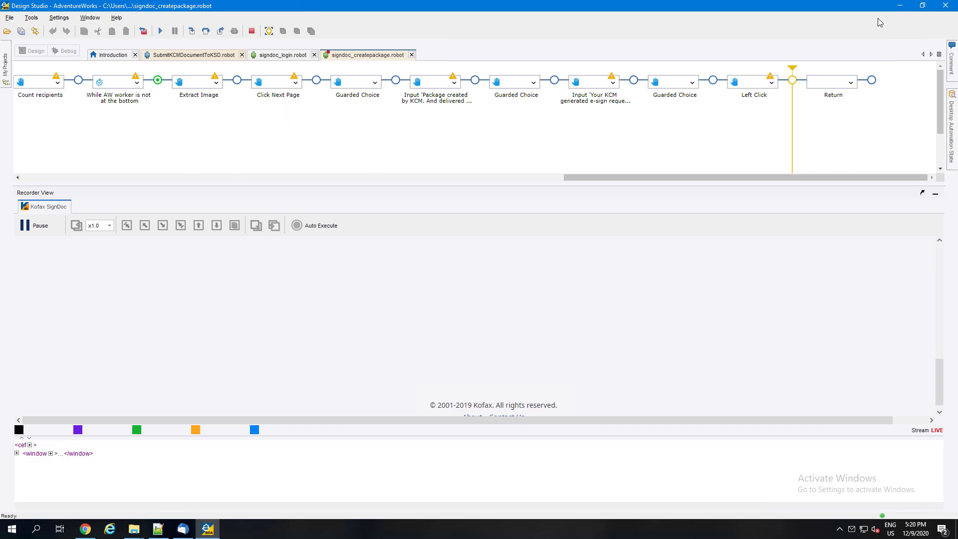
click(900, 6)
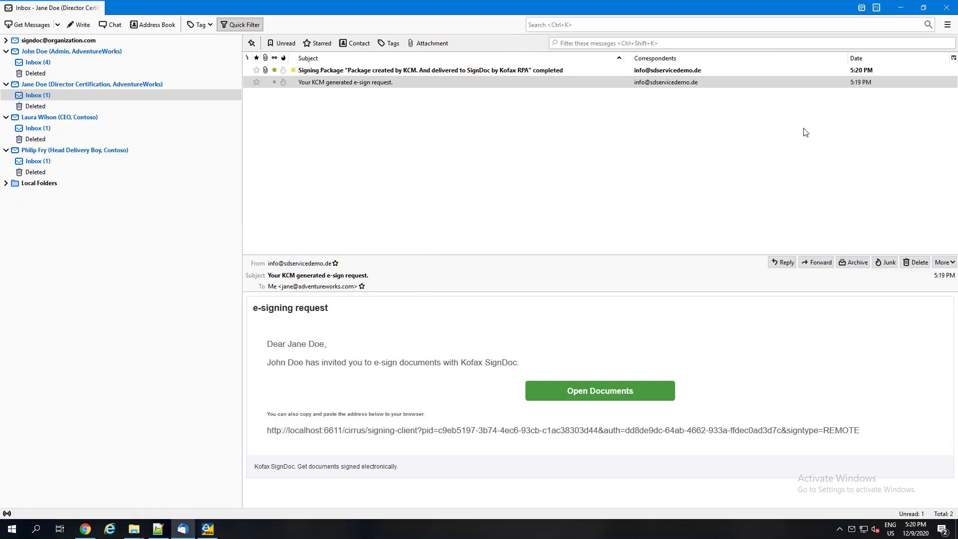
click(902, 9)
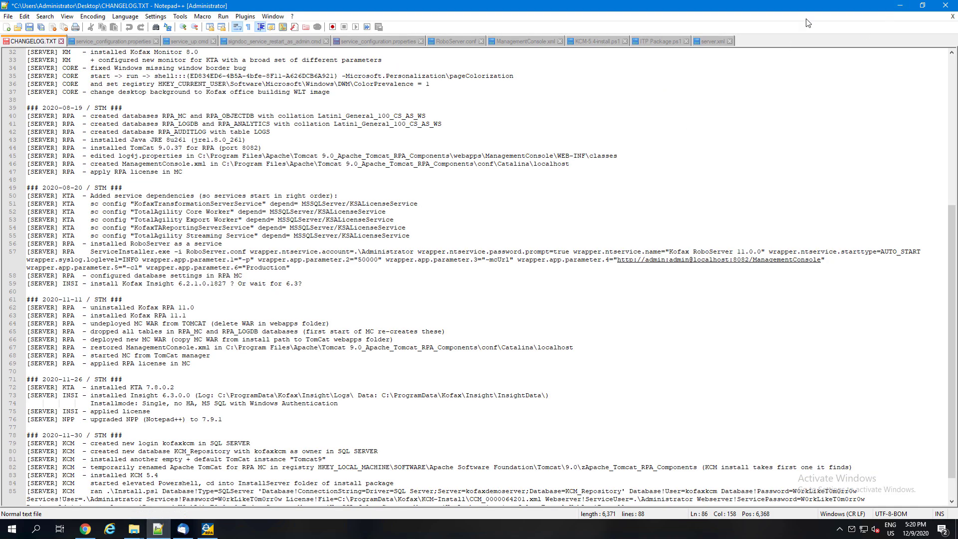
click(900, 6)
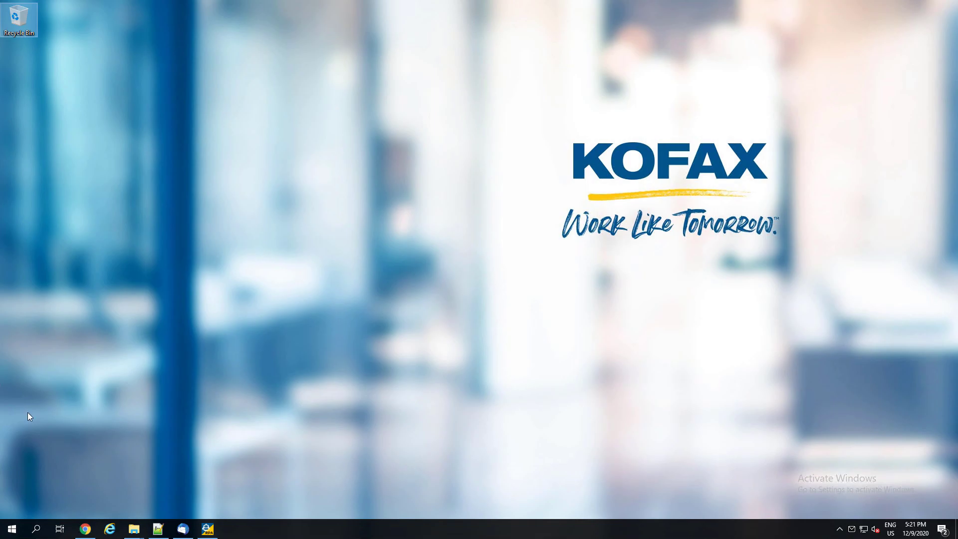
In Chrome's RPA Management Console, look at the CheckForDocuments schedule's basic settings and close them without changes.
click(85, 529)
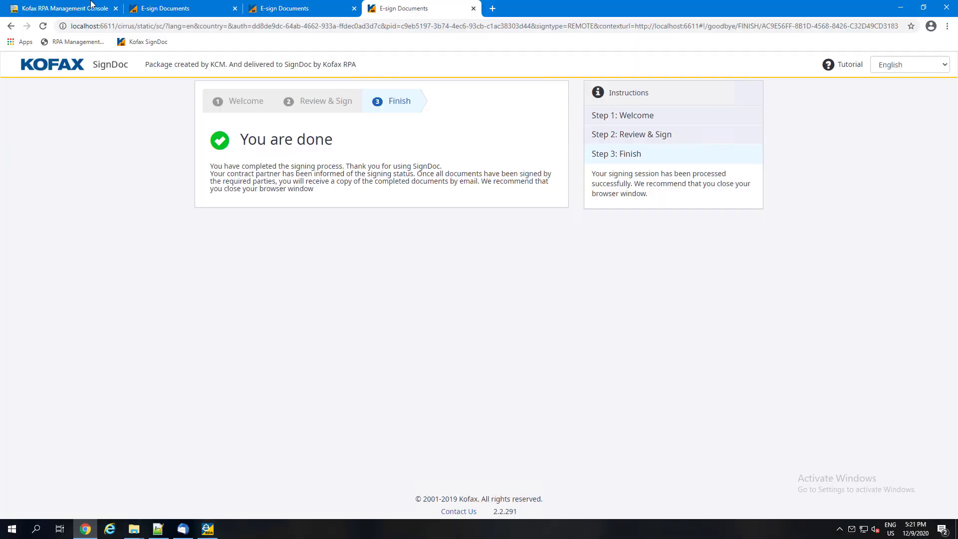
click(91, 6)
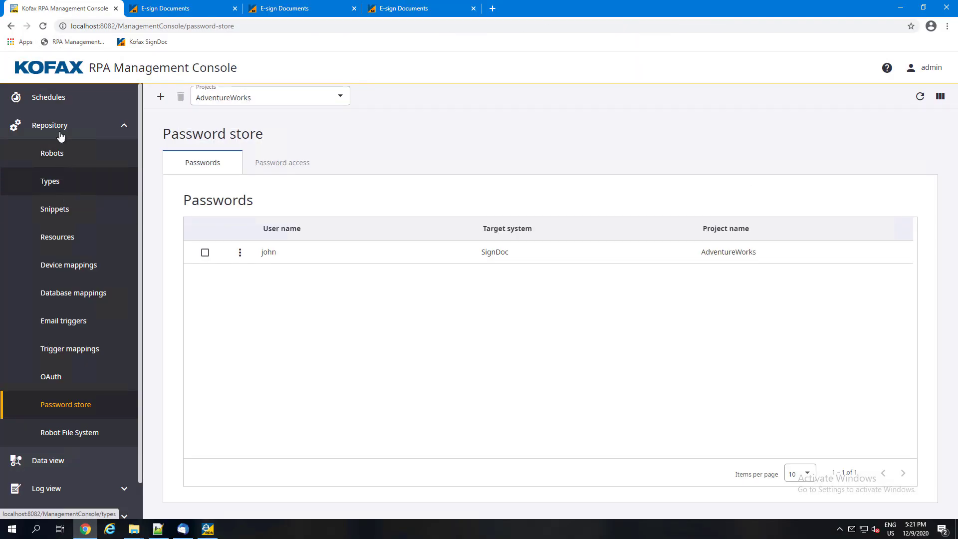
click(61, 99)
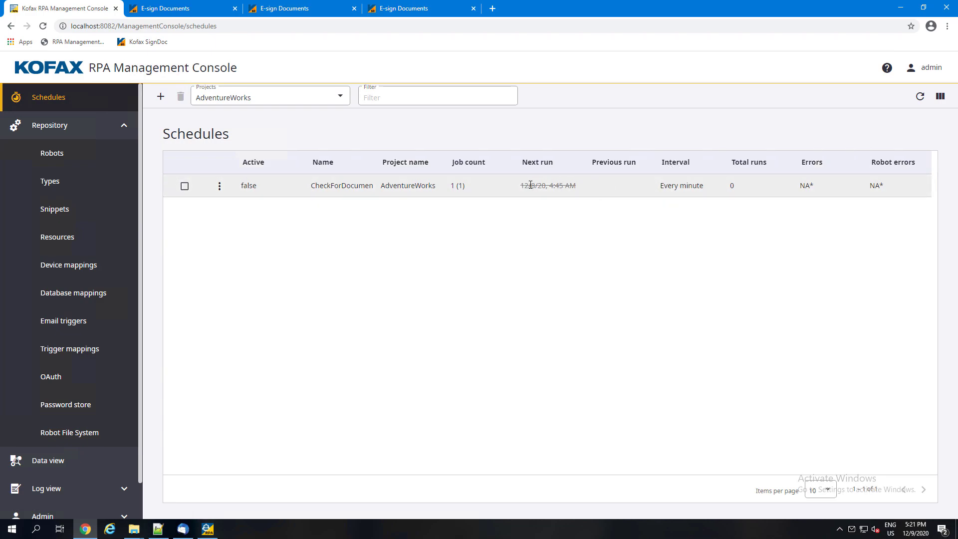
double_click(317, 188)
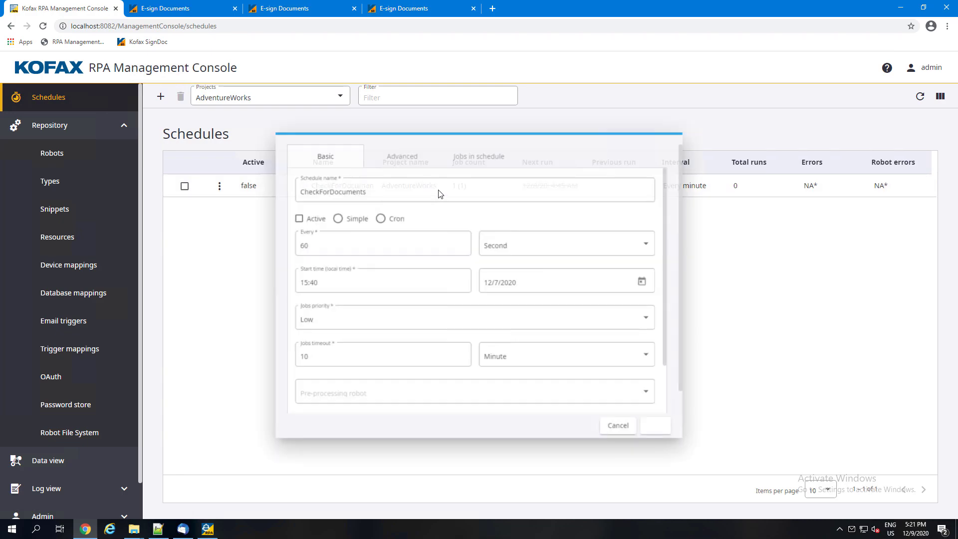
double_click(349, 242)
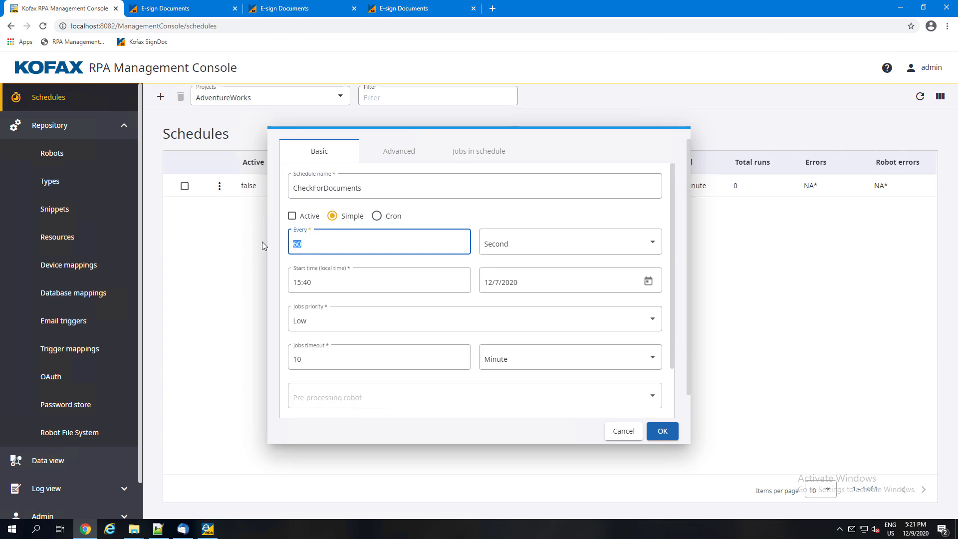
click(616, 432)
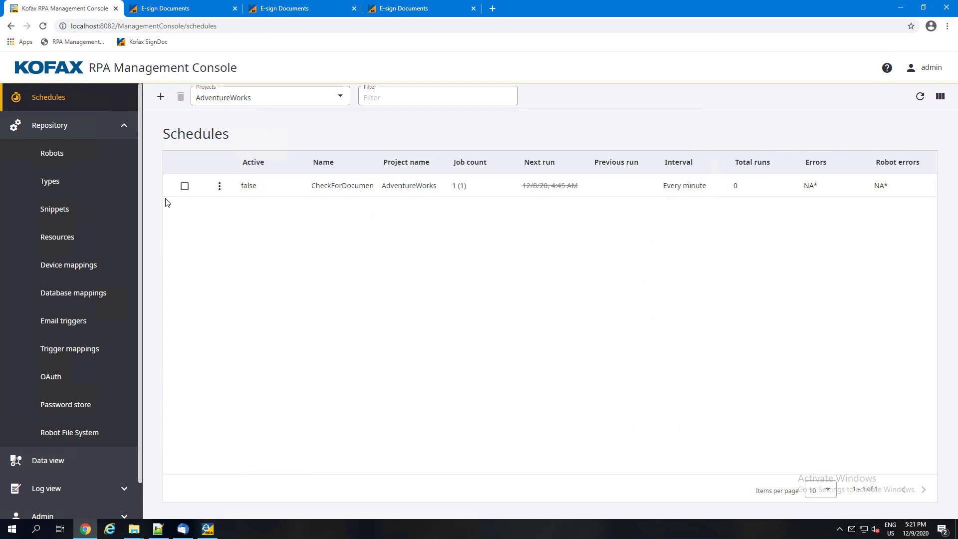
Grant the SubmitKCMDocumentToKSD robot access to the SignDoc entry of the password store.
click(58, 155)
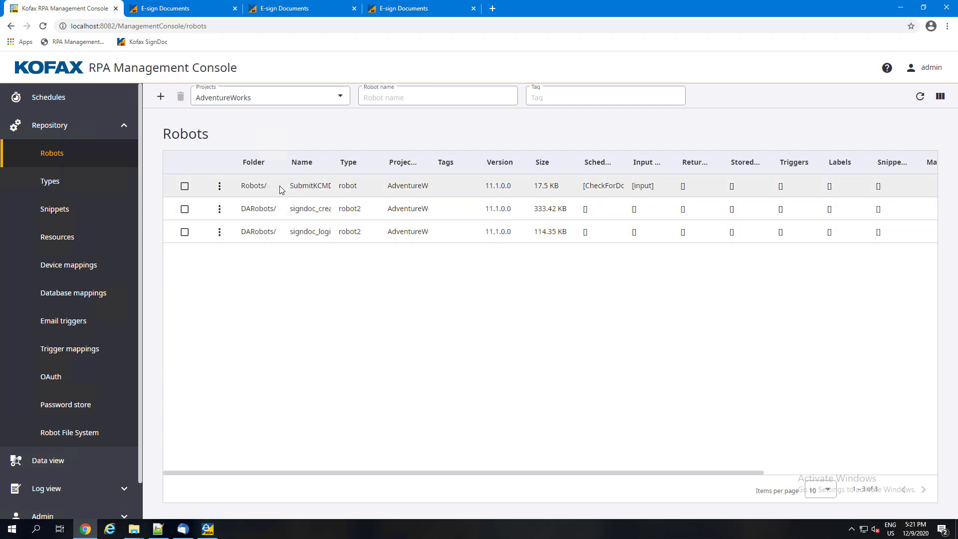
click(220, 186)
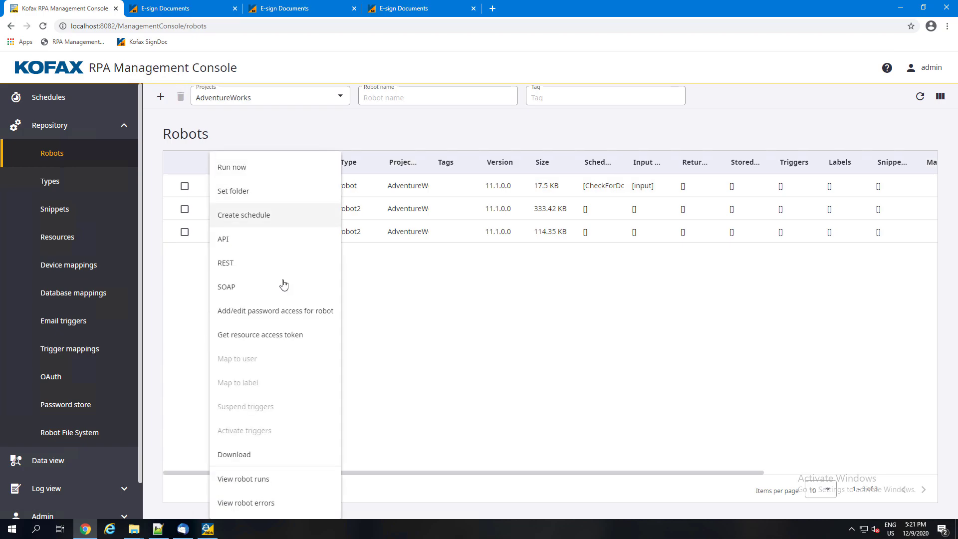
click(274, 312)
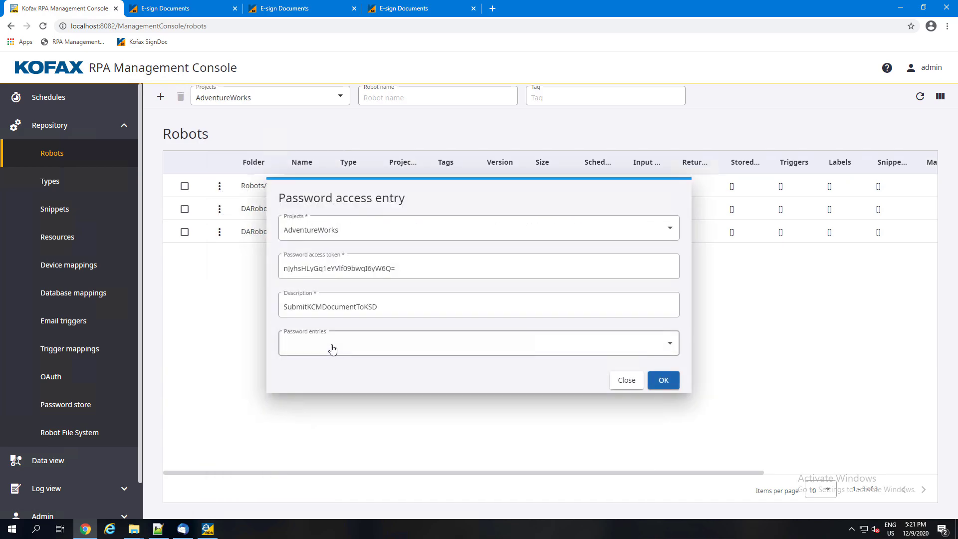
click(324, 348)
click(276, 345)
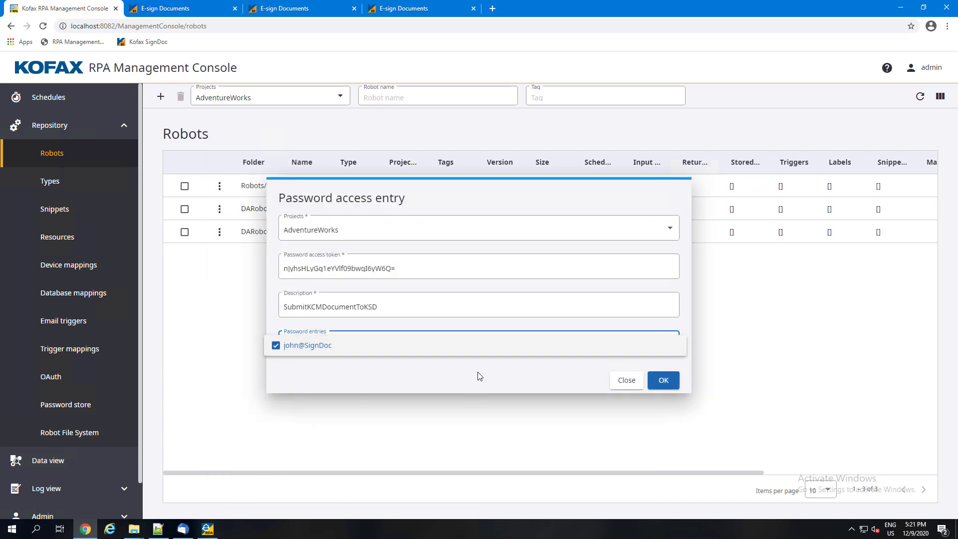
click(666, 380)
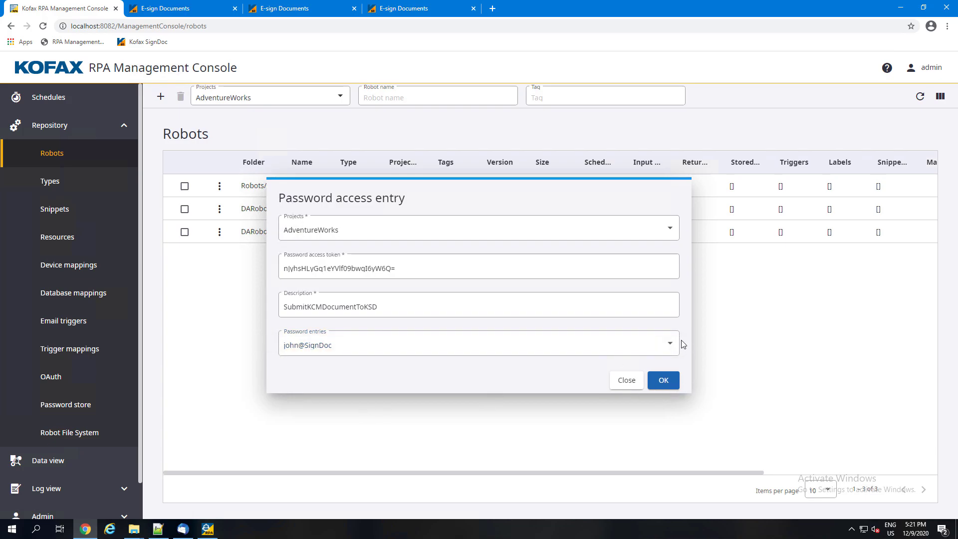
click(664, 380)
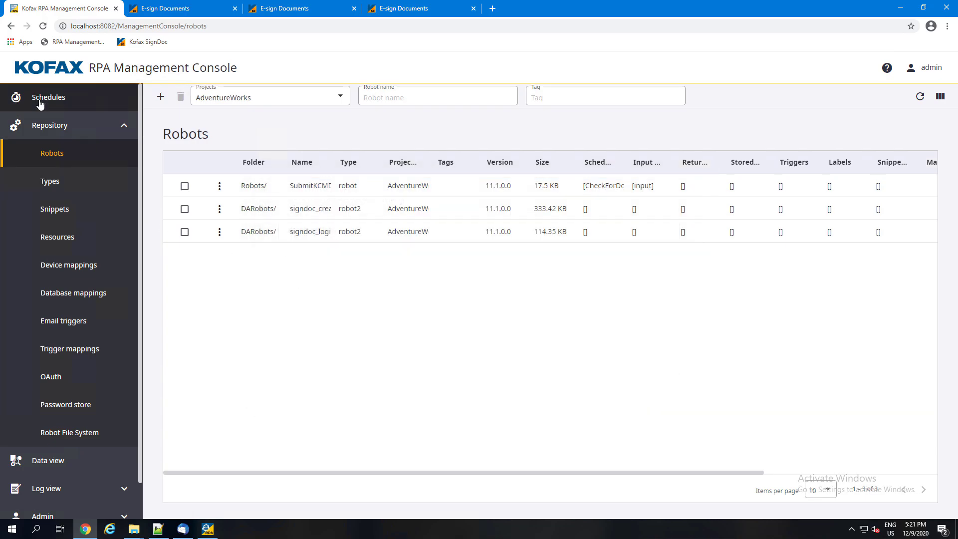
Set the CheckForDocuments schedule to run every 120 seconds.
click(12, 99)
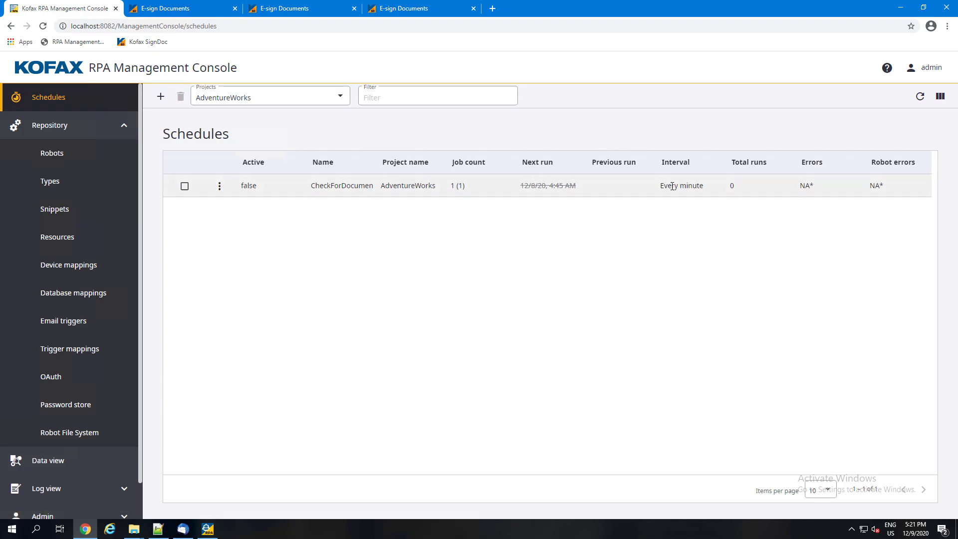
double_click(327, 185)
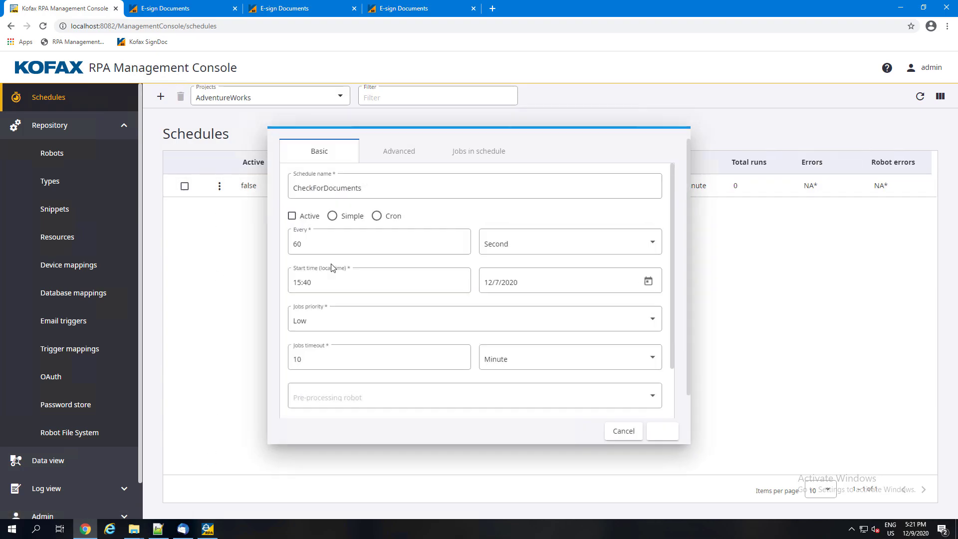
double_click(327, 243)
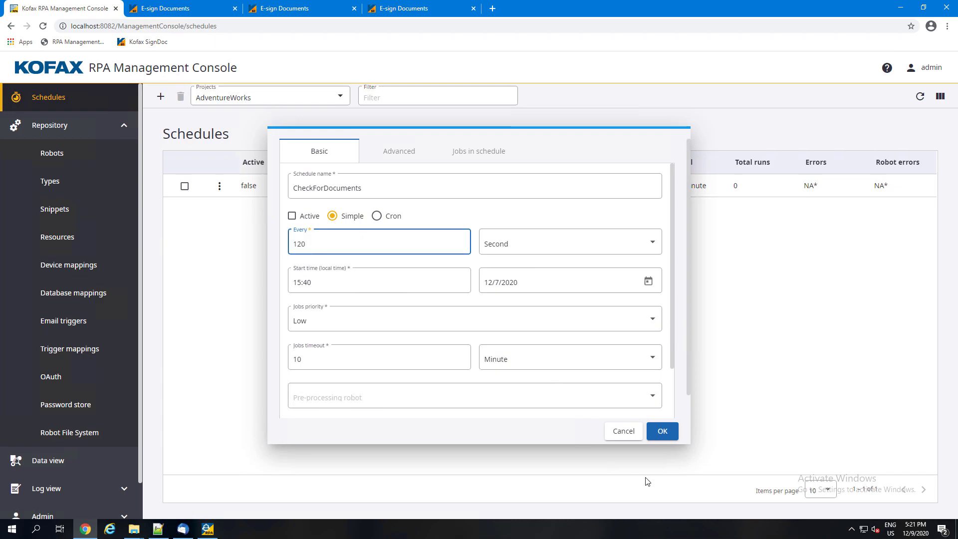
text(120)
click(662, 431)
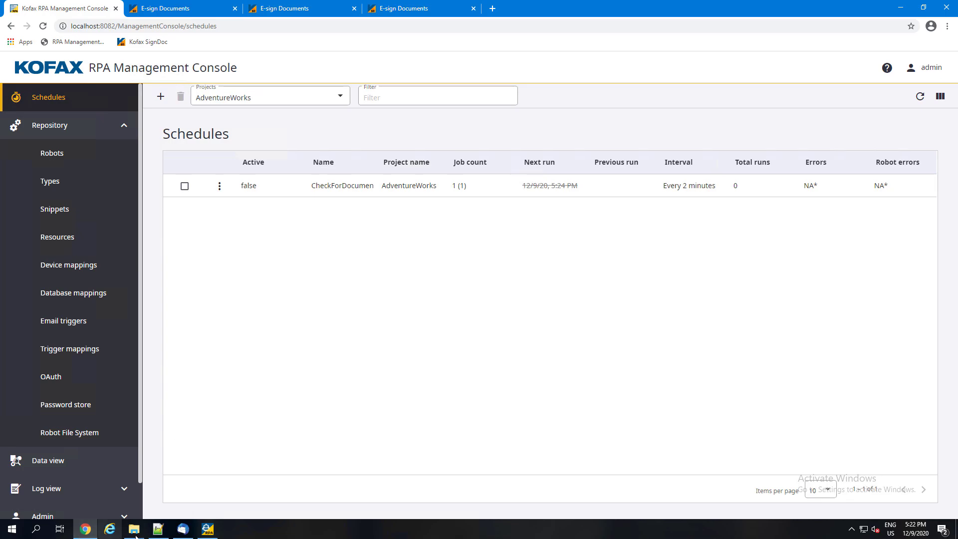
Activate the CheckForDocuments schedule and save it.
double_click(249, 185)
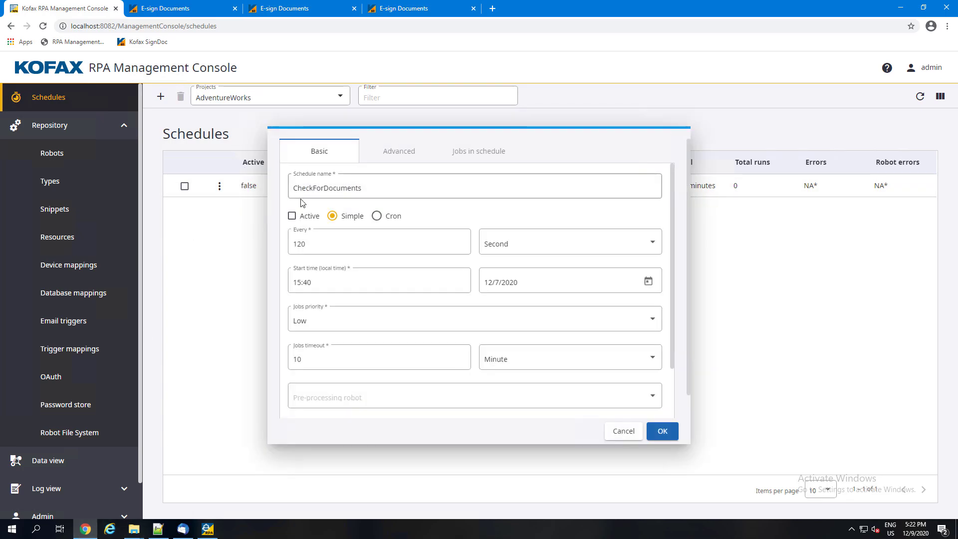
click(292, 216)
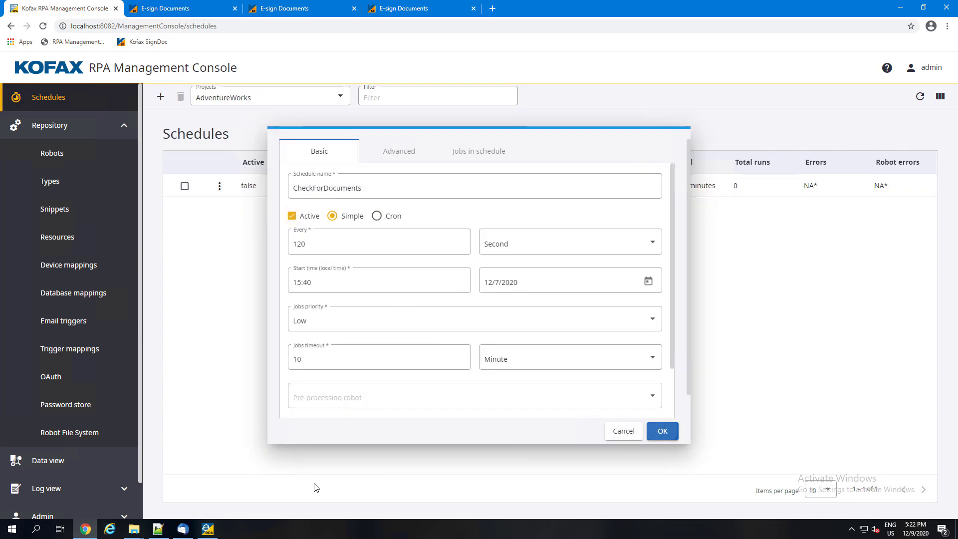
key(Return)
In File Explorer, move Certificate of Compliance - Copy (2).docx and Copy (3).docx from DemoDocs into the 2KSD folder.
mouse_move(134, 528)
click(117, 486)
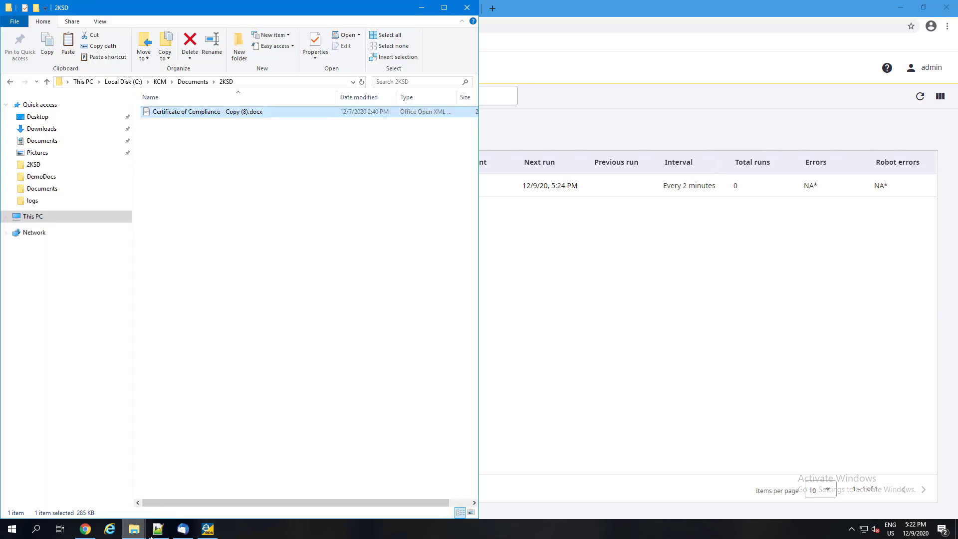
click(161, 492)
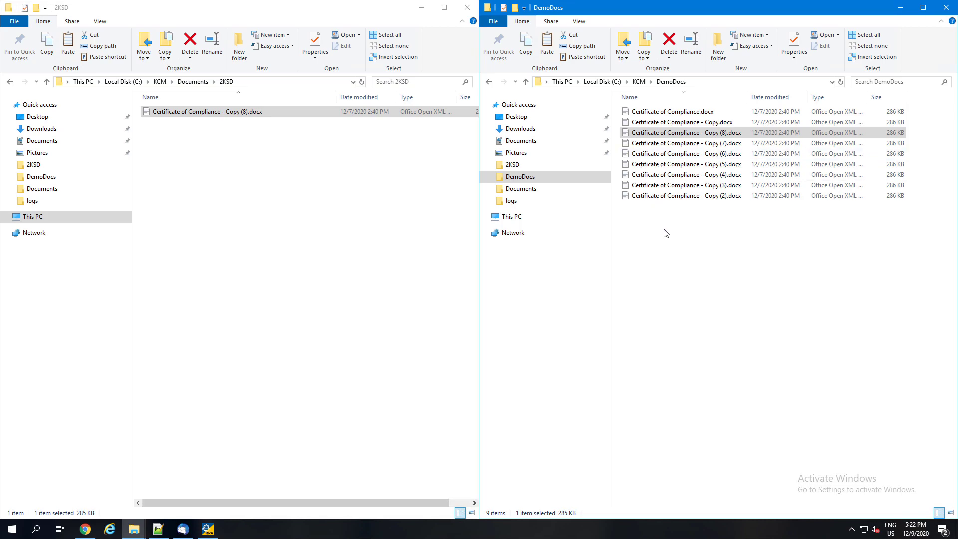
drag(676, 243, 652, 150)
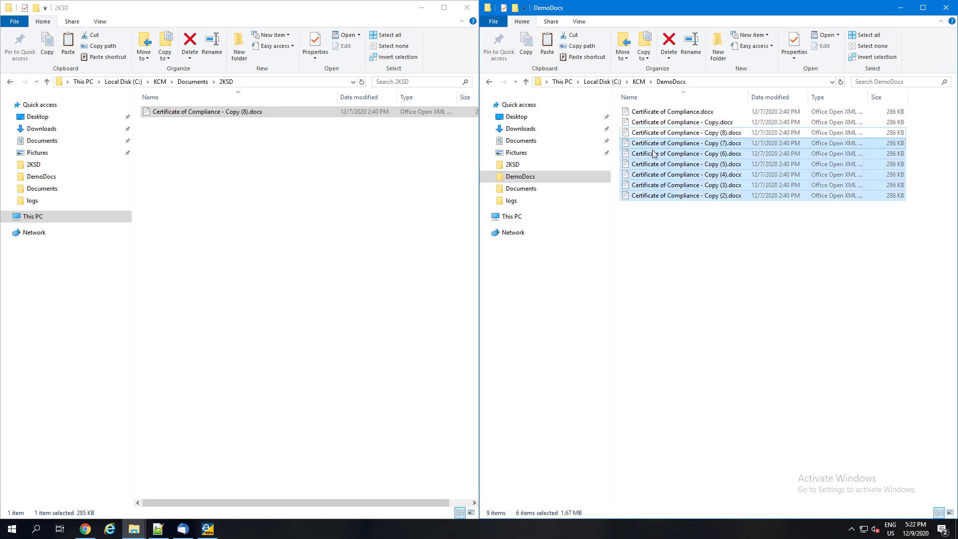
click(670, 244)
drag(671, 233, 296, 201)
click(257, 356)
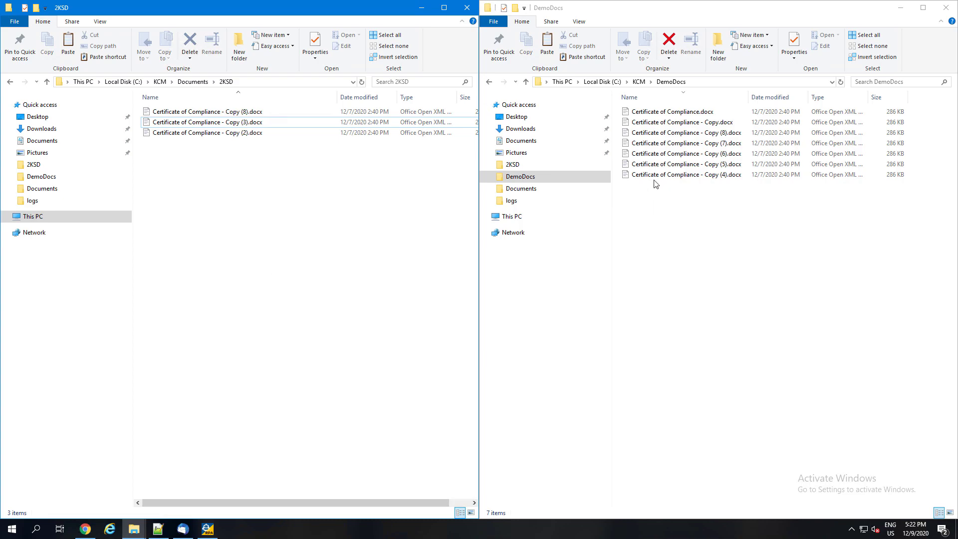
Check the Documents and 2KSD folders for the robot's output and open the "_a" PNG generated for Certificate of Compliance - Copy (2).docx.
click(192, 82)
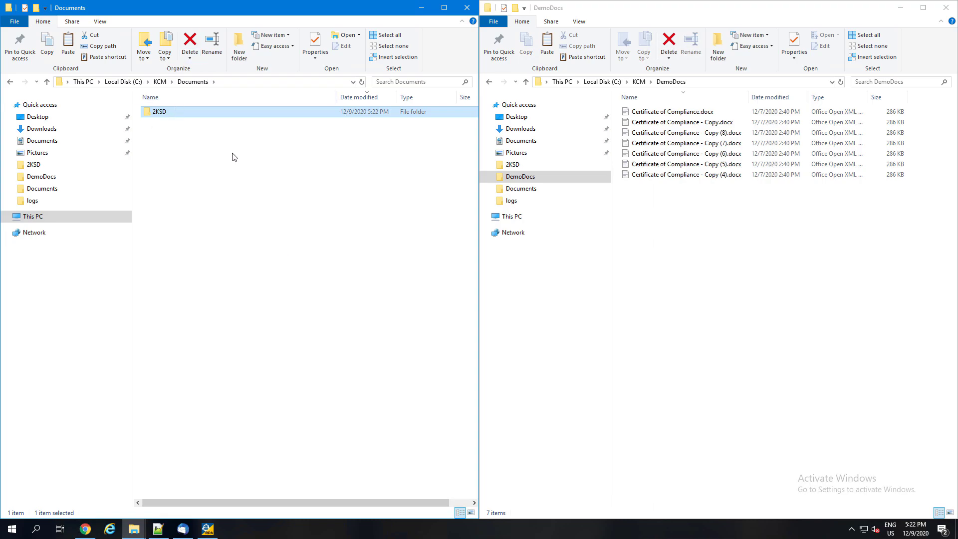
double_click(178, 112)
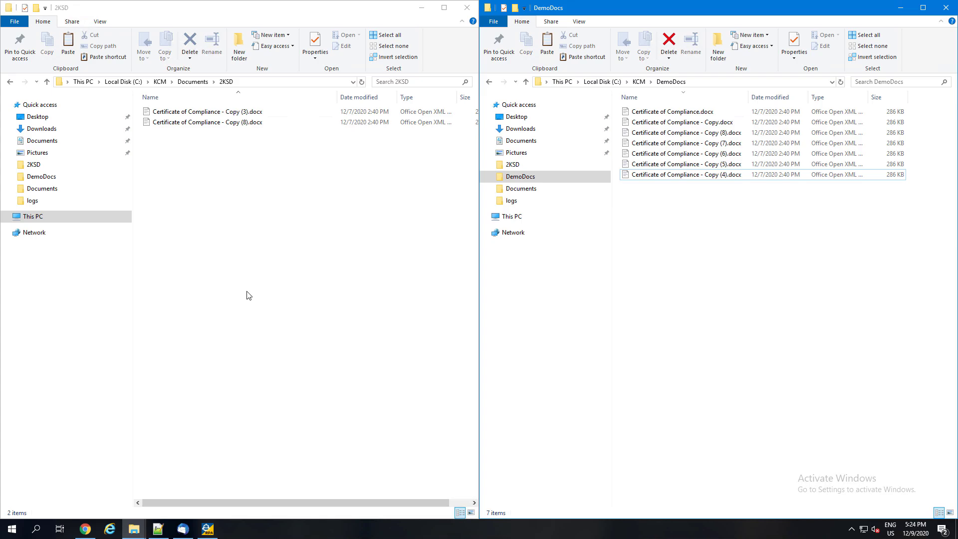
click(192, 82)
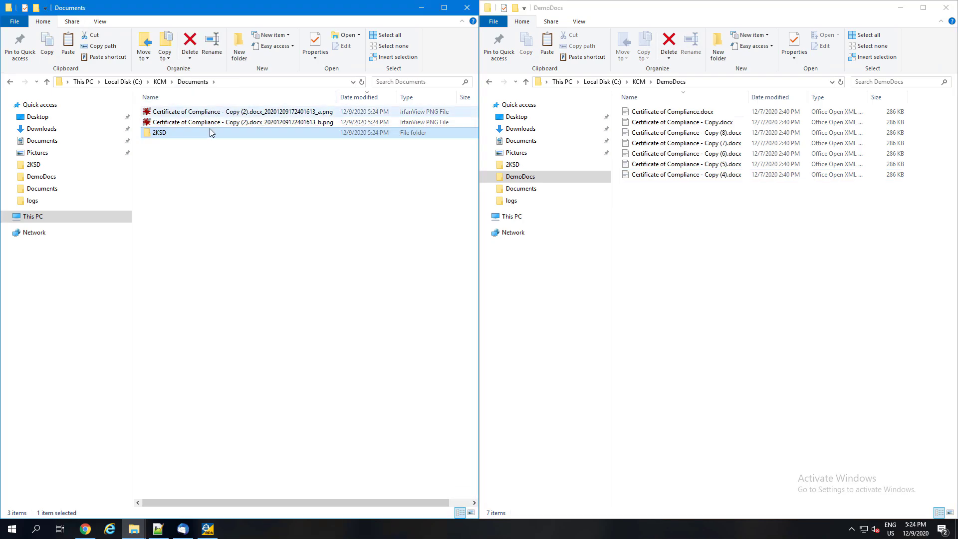
click(207, 113)
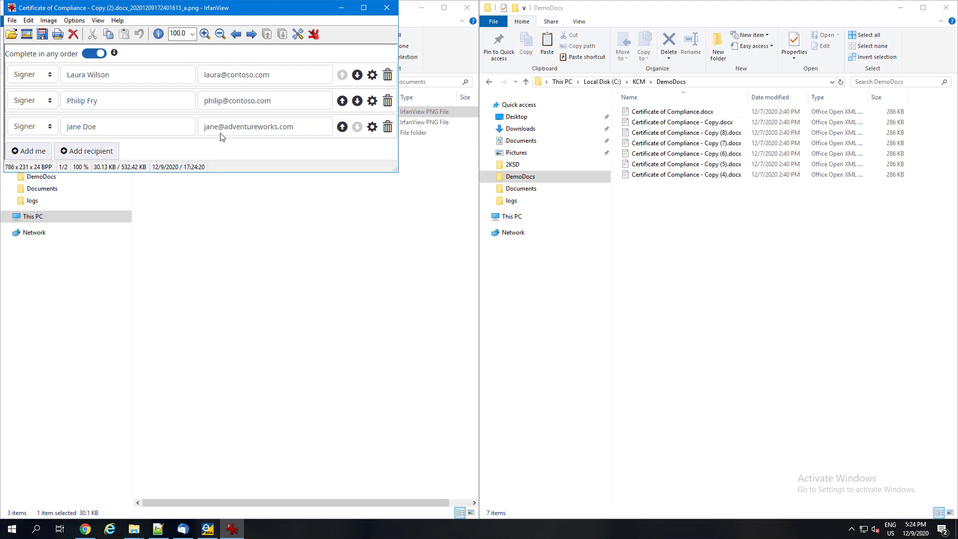
View the "_b" PNG for Certificate of Compliance - Copy (2).docx and the "_a" and "_b" PNGs for Copy (3).docx, closing the viewer after each document.
click(251, 33)
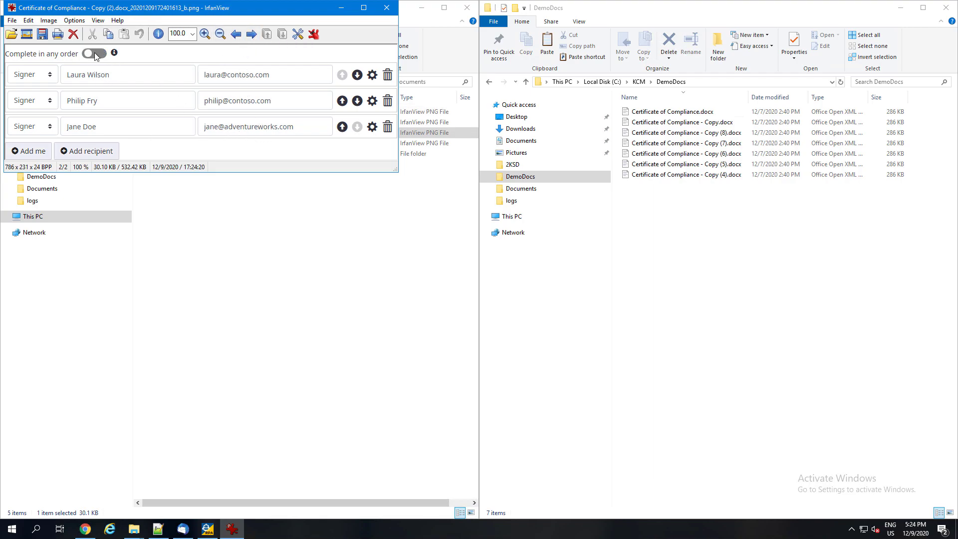
click(386, 9)
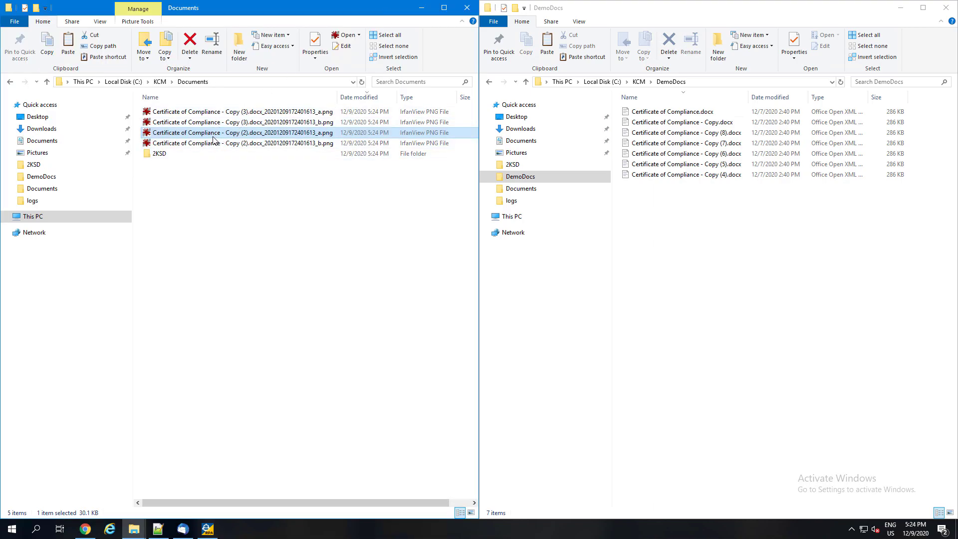
double_click(211, 112)
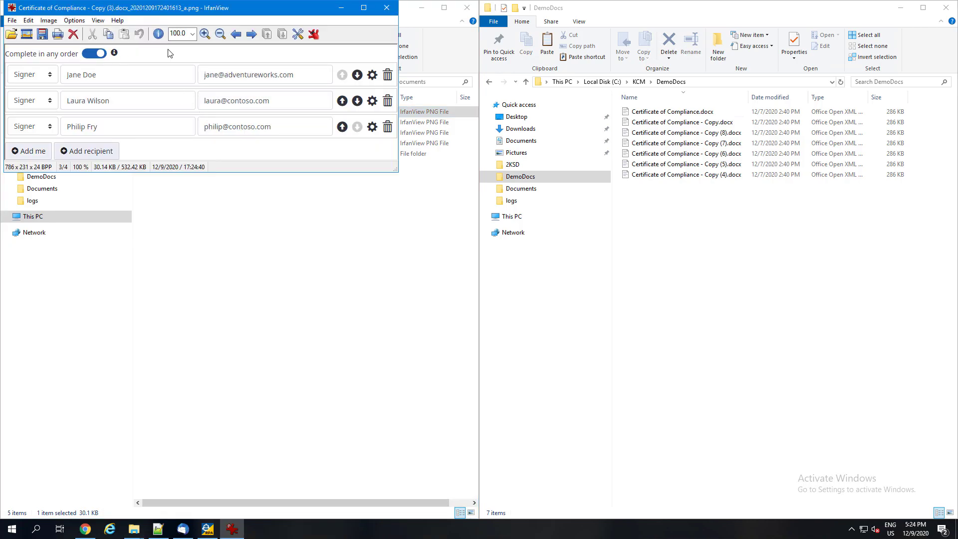
click(251, 34)
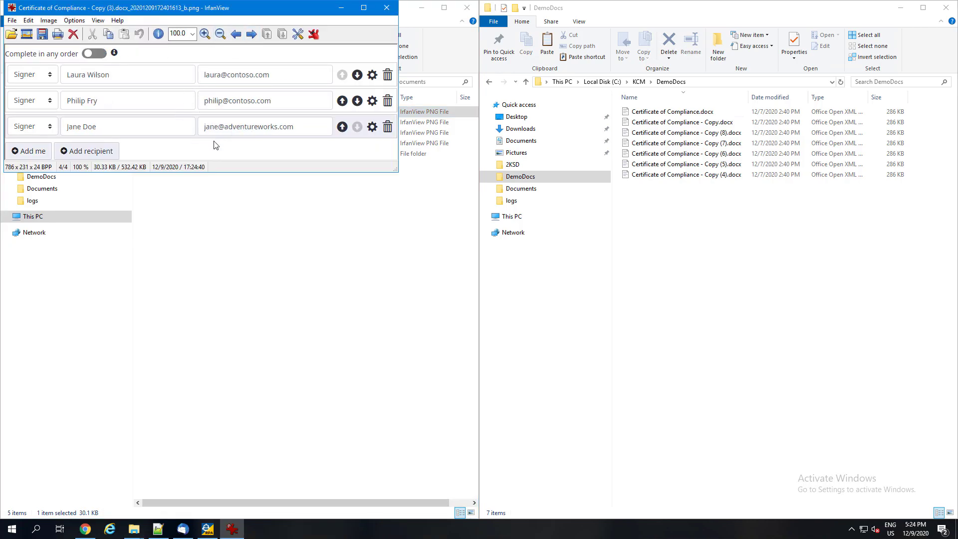
click(385, 8)
Check the 2KSD folder for remaining documents, and view the "_a" and "_b" PNGs for Certificate of Compliance - Copy (8).docx in Documents.
double_click(192, 154)
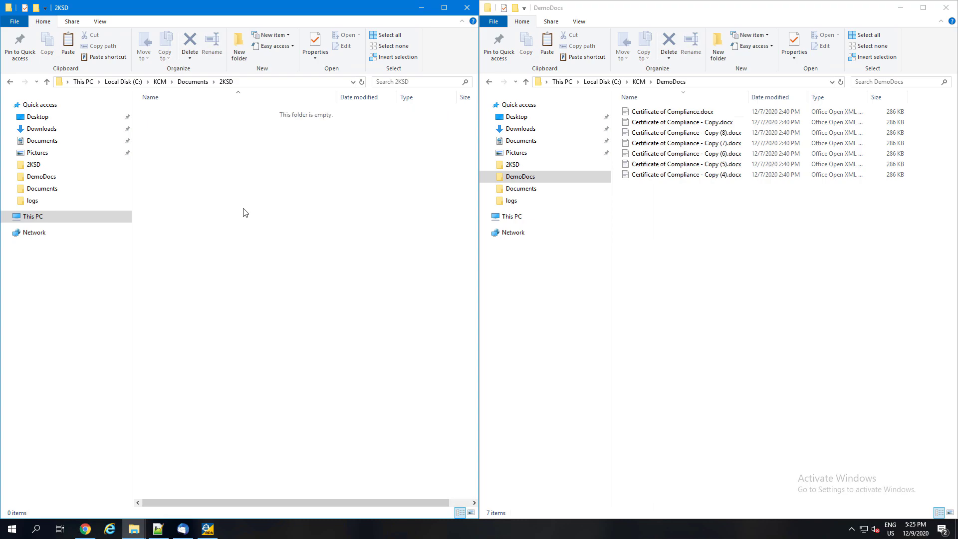
key(BackSpace)
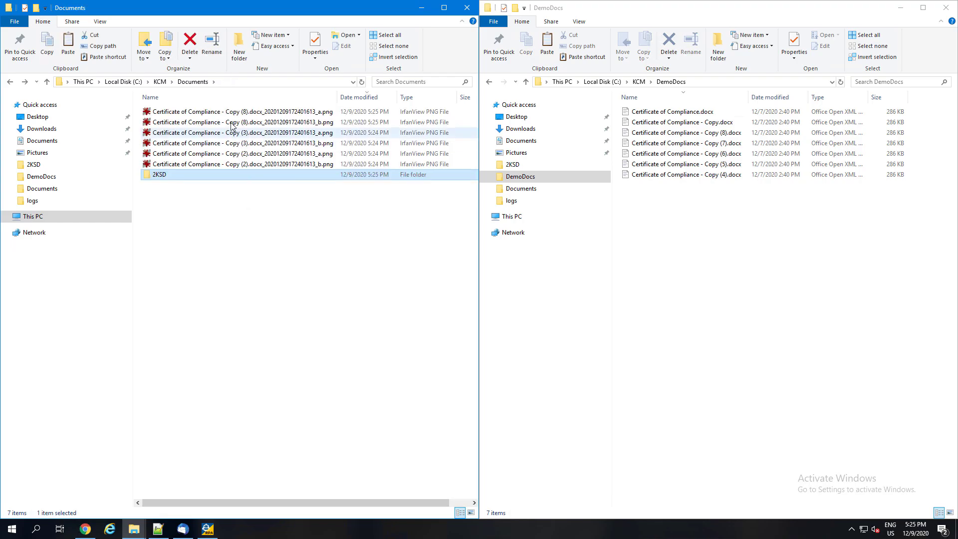
double_click(230, 113)
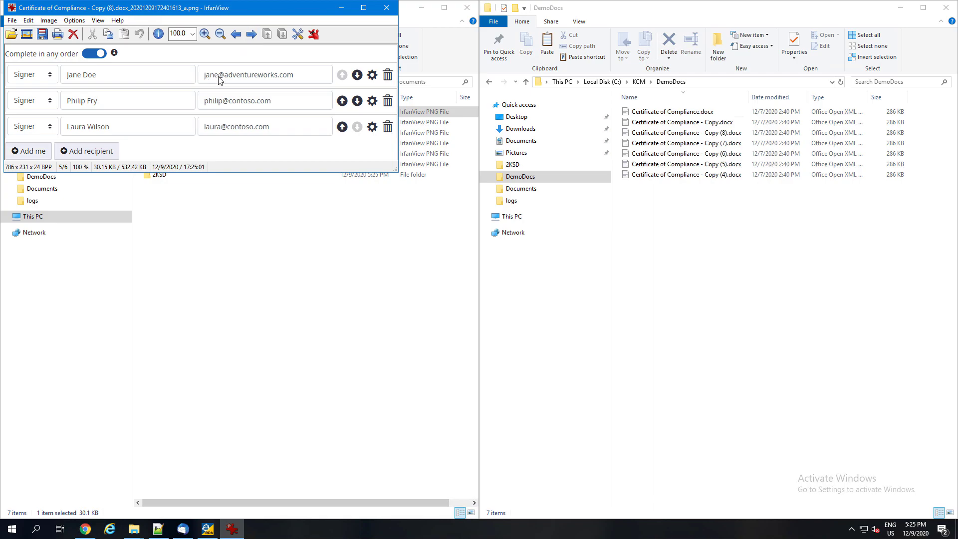
click(251, 34)
click(386, 7)
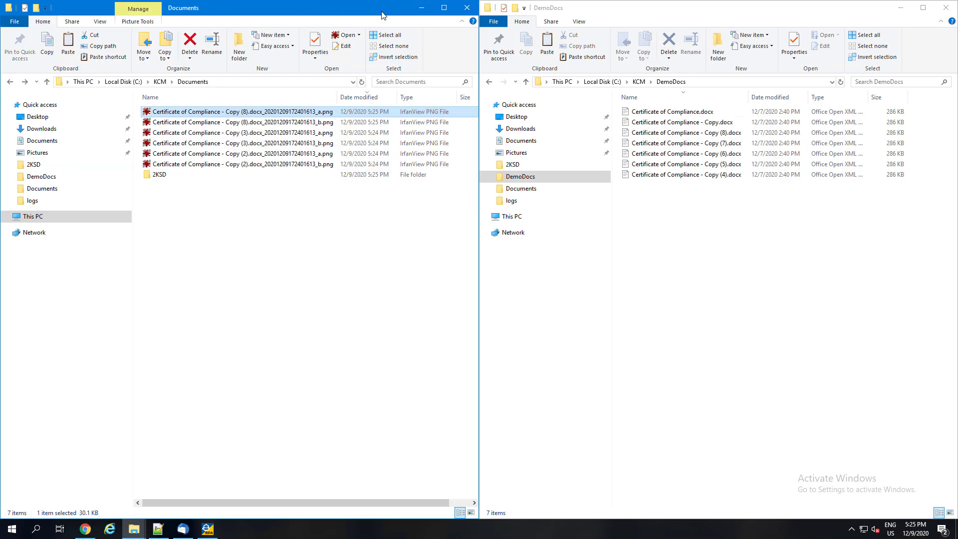